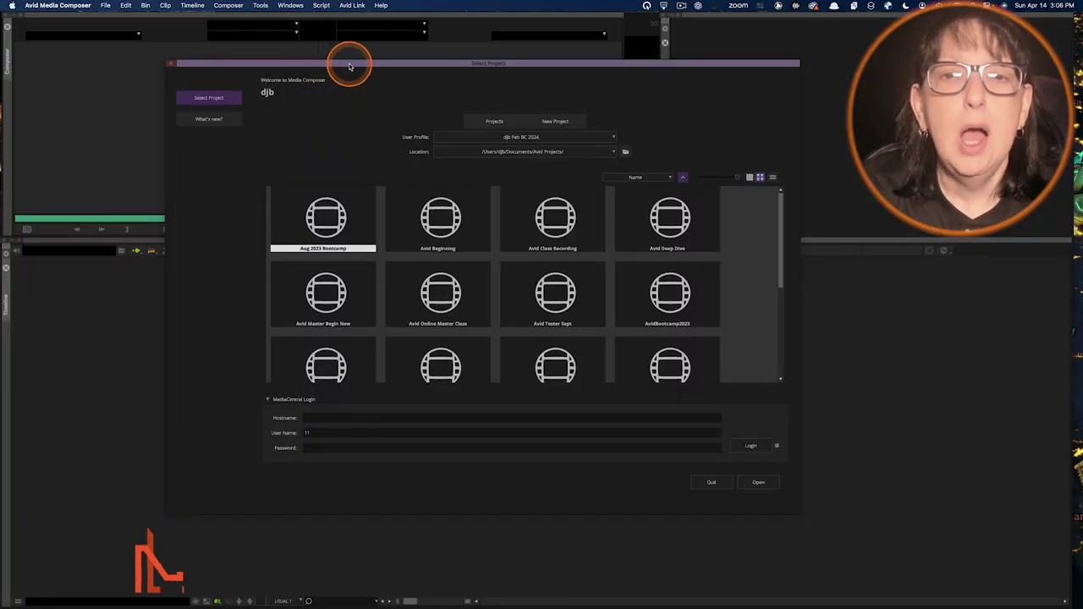
Reveal the djb Feb BC 2024 user profile folder in Finder from the project chooser's User Profile list.
{"action": "left_click_drag", "start_coordinate": [349, 66], "coordinate": [348, 65]}
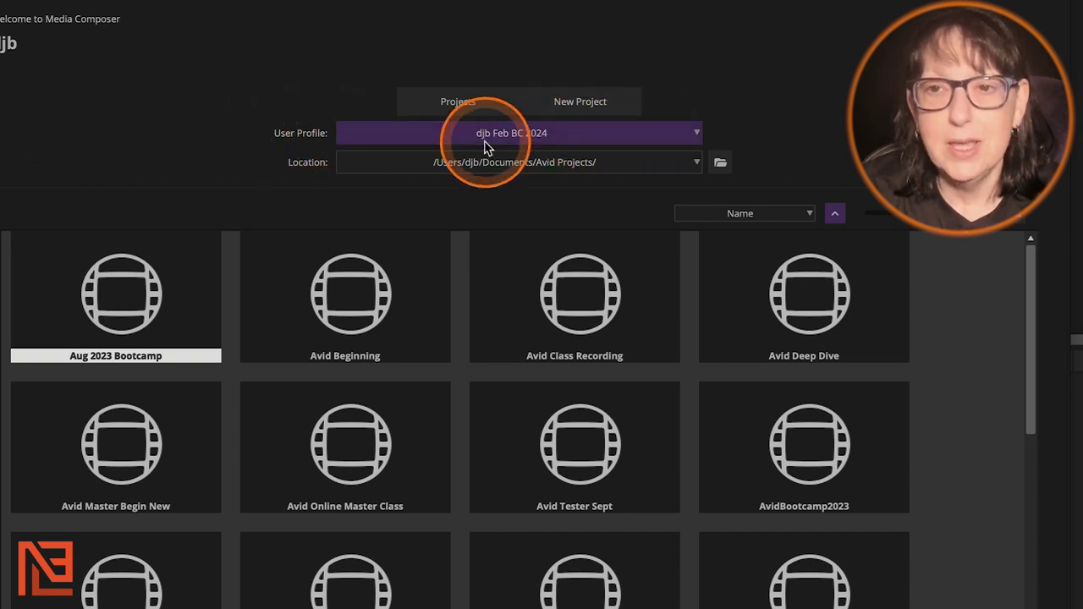
{"action": "left_click", "coordinate": [696, 137]}
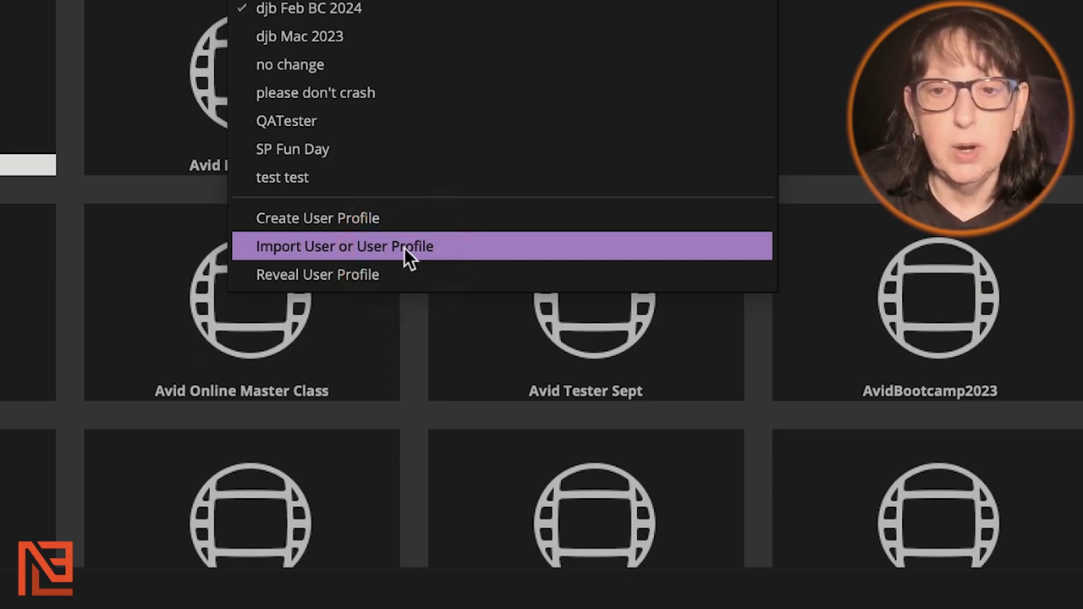
{"action": "left_click", "coordinate": [298, 273]}
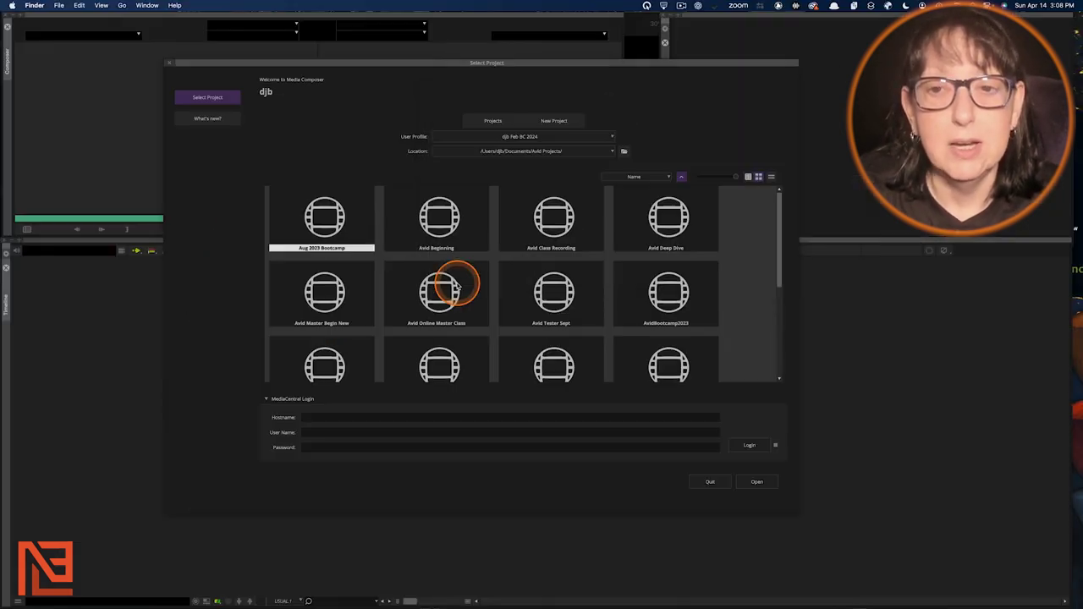
Move the profile folder window up-left and open a second Finder window at Recents.
{"action": "left_click_drag", "start_coordinate": [611, 79], "coordinate": [378, 90]}
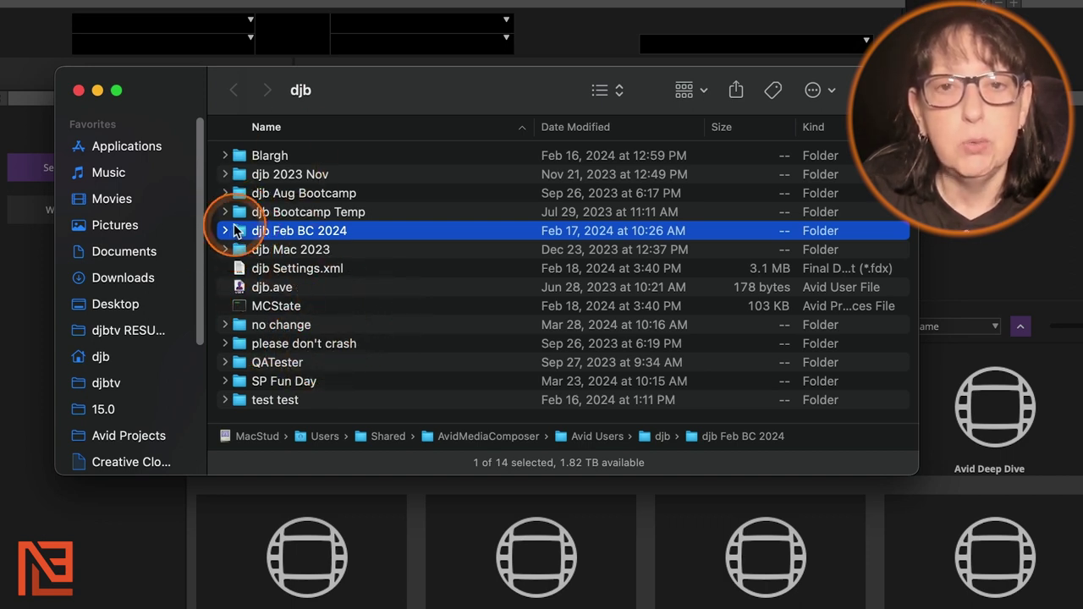
{"action": "mouse_move", "coordinate": [234, 230]}
{"action": "left_mouse_down"}
{"action": "mouse_move", "coordinate": [415, 252]}
{"action": "mouse_move", "coordinate": [347, 209]}
{"action": "mouse_move", "coordinate": [242, 213]}
{"action": "mouse_move", "coordinate": [240, 226]}
{"action": "left_mouse_up"}
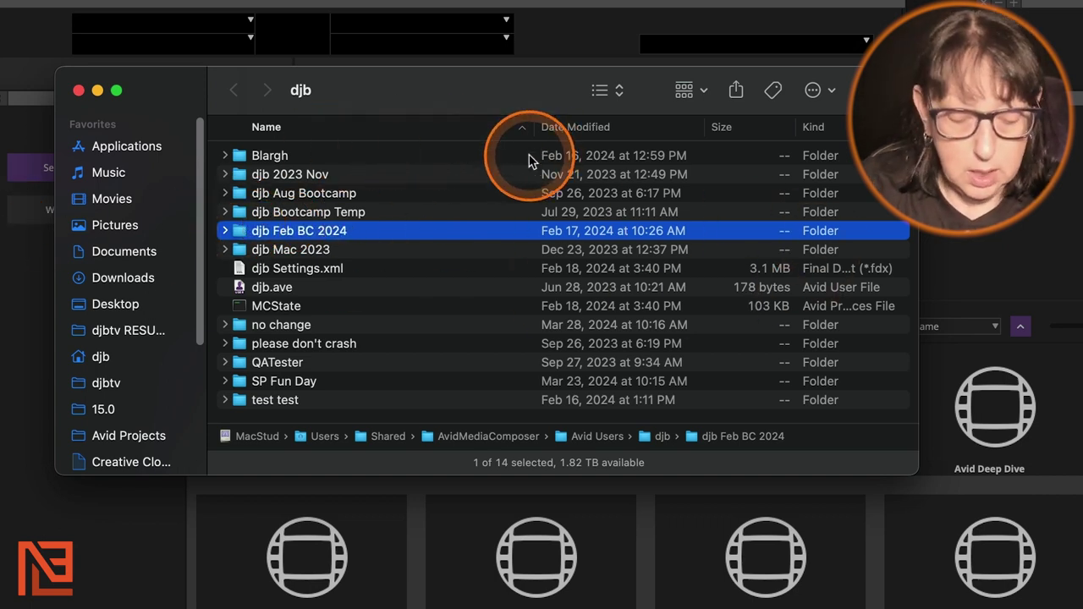
{"action": "key", "text": "super+n"}
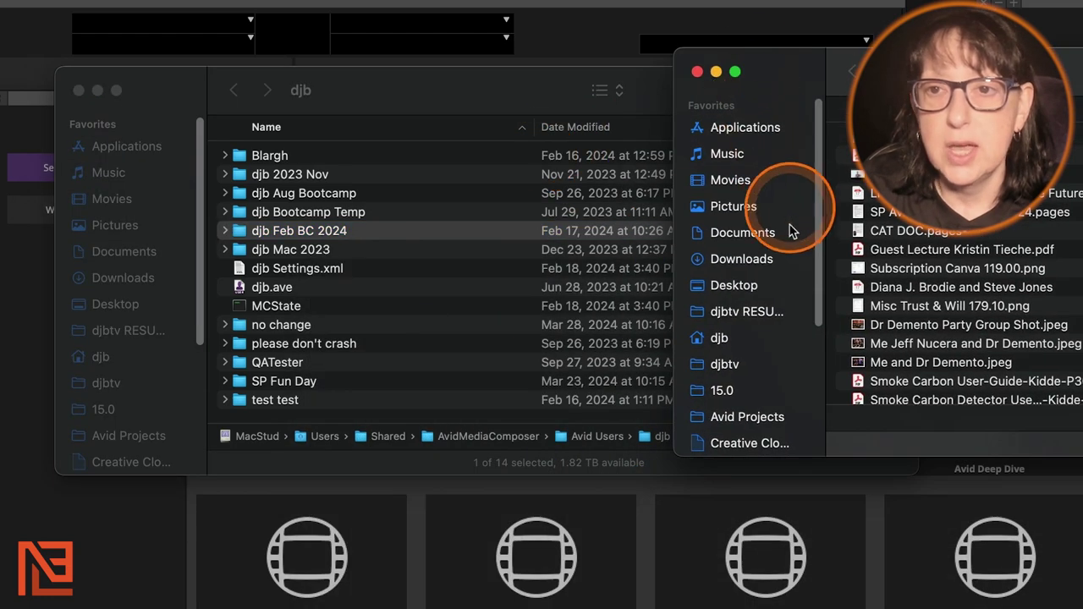
Copy the djb Feb BC 2024 profile folder onto the Desktop.
{"action": "left_click", "coordinate": [744, 285]}
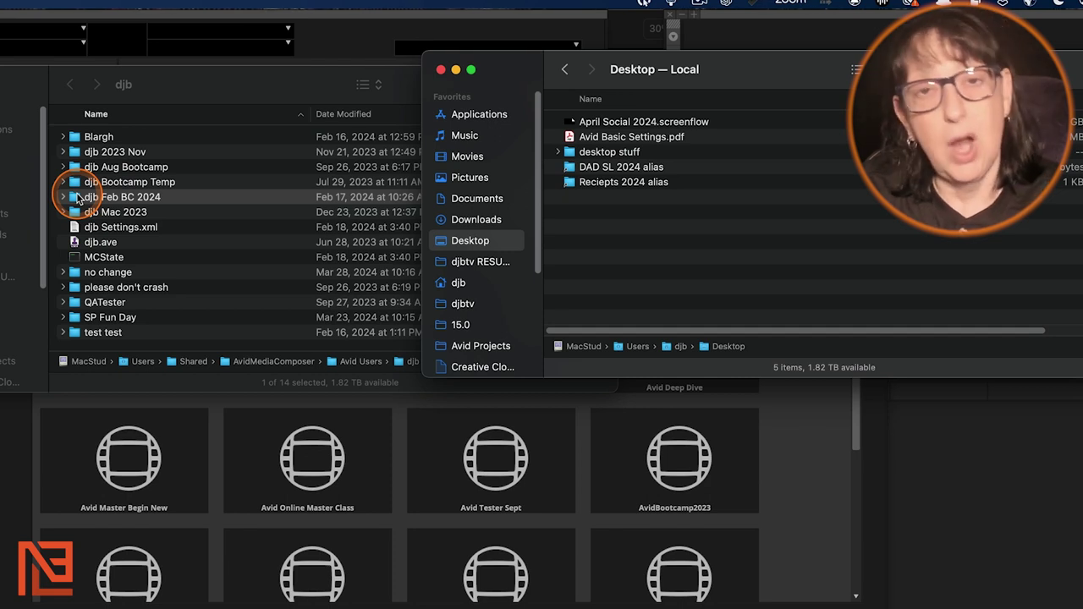
{"action": "mouse_move", "coordinate": [77, 197]}
{"action": "left_mouse_down"}
{"action": "mouse_move", "coordinate": [665, 199]}
{"action": "mouse_move", "coordinate": [498, 233]}
{"action": "mouse_move", "coordinate": [71, 208]}
{"action": "mouse_move", "coordinate": [70, 191]}
{"action": "left_mouse_up"}
{"action": "left_click", "coordinate": [686, 202]}
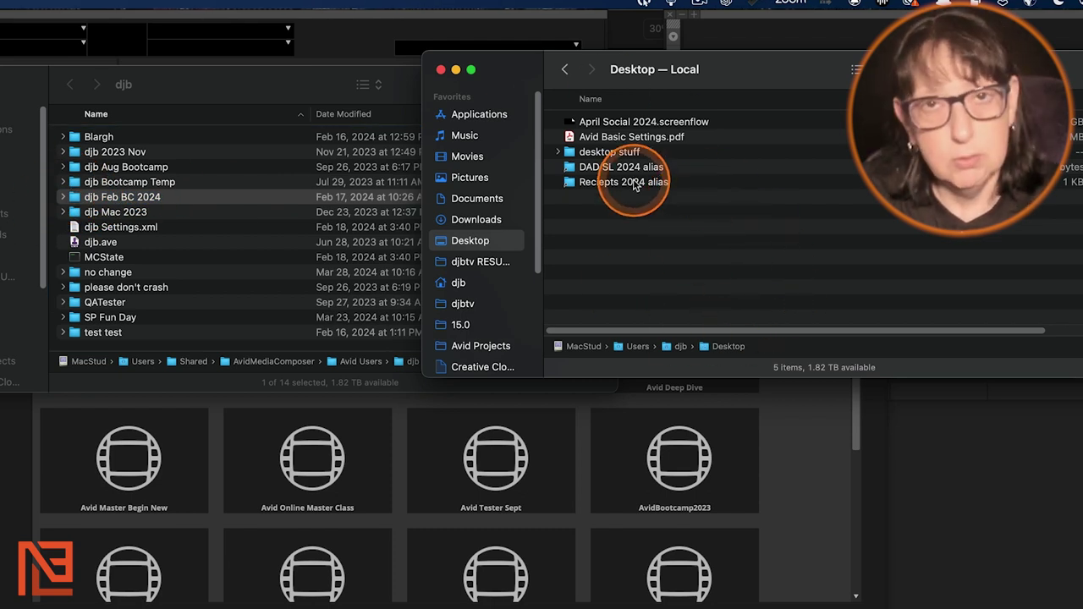
{"action": "scroll", "coordinate": [473, 212], "scroll_direction": "down", "scroll_amount": 5}
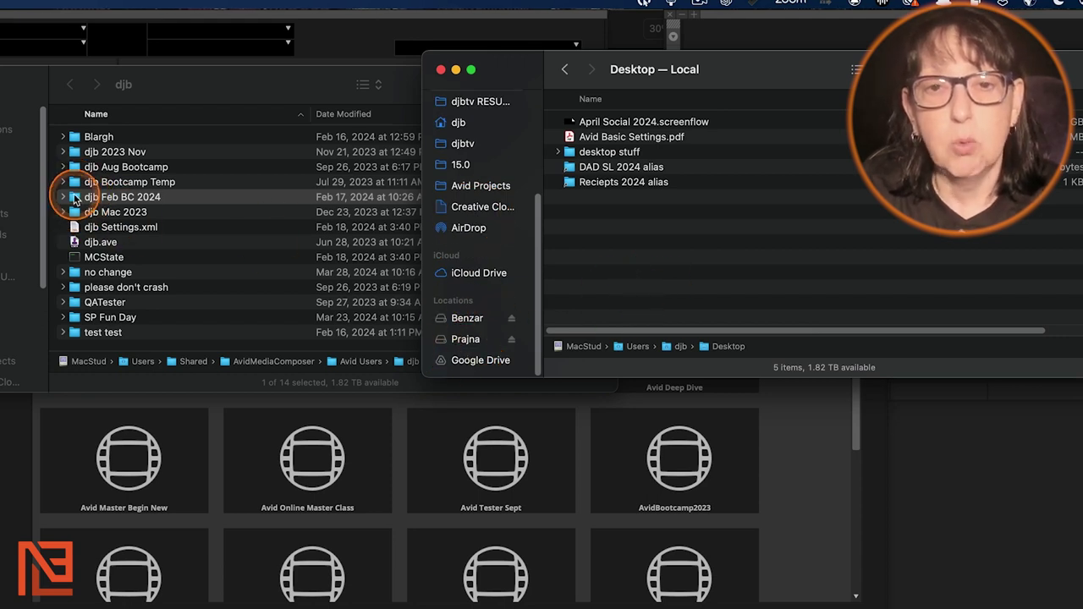
{"action": "left_click_drag", "start_coordinate": [75, 197], "coordinate": [619, 212]}
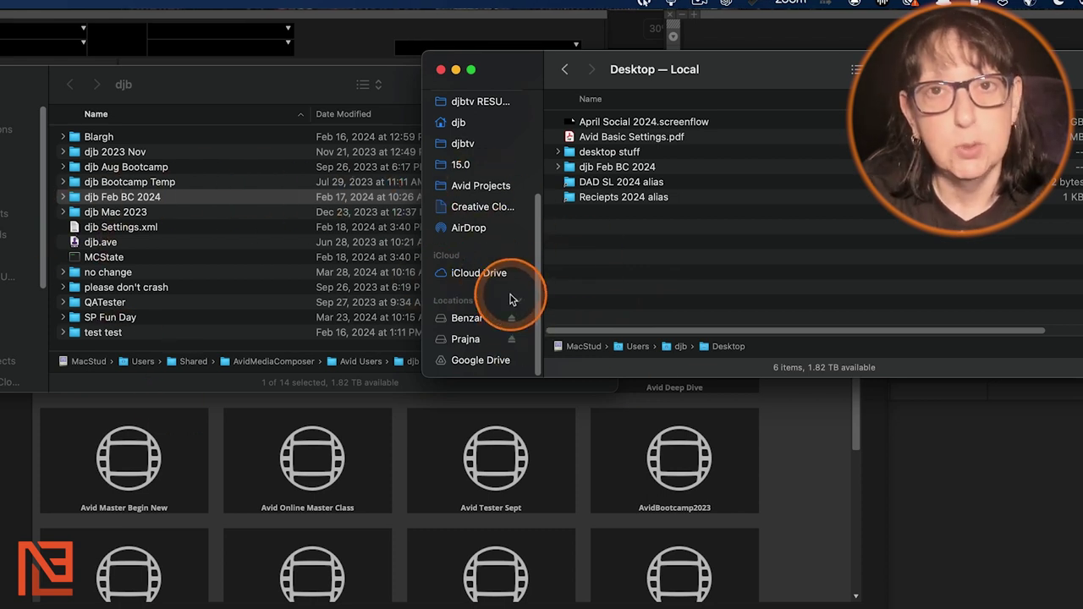
Copy the djb Feb BC 2024 profile folder into iCloud Drive, then close that window.
{"action": "left_click", "coordinate": [479, 274]}
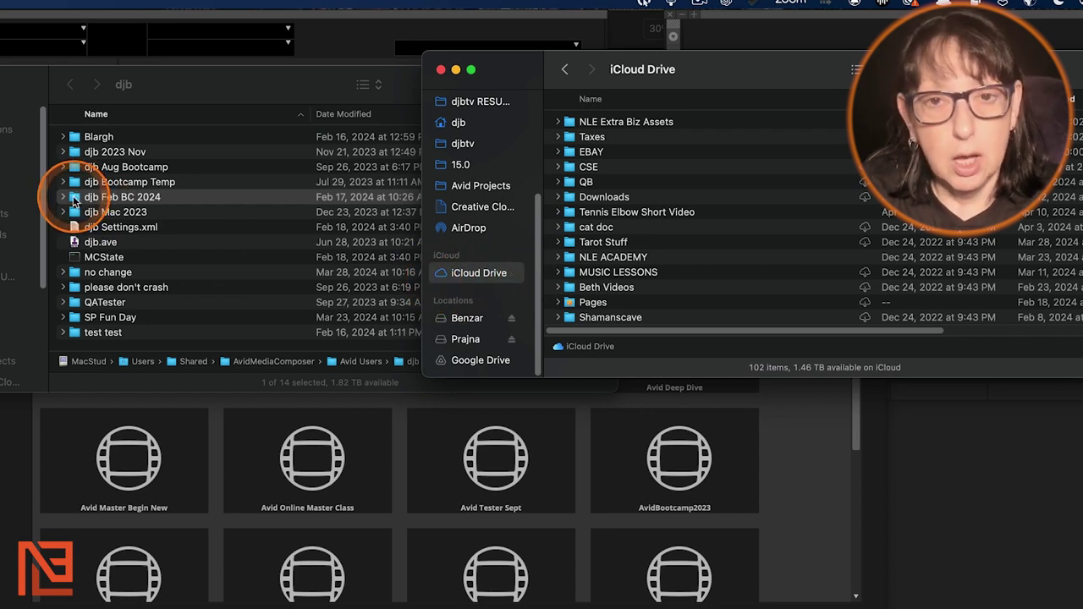
{"action": "left_click_drag", "start_coordinate": [72, 200], "coordinate": [715, 177]}
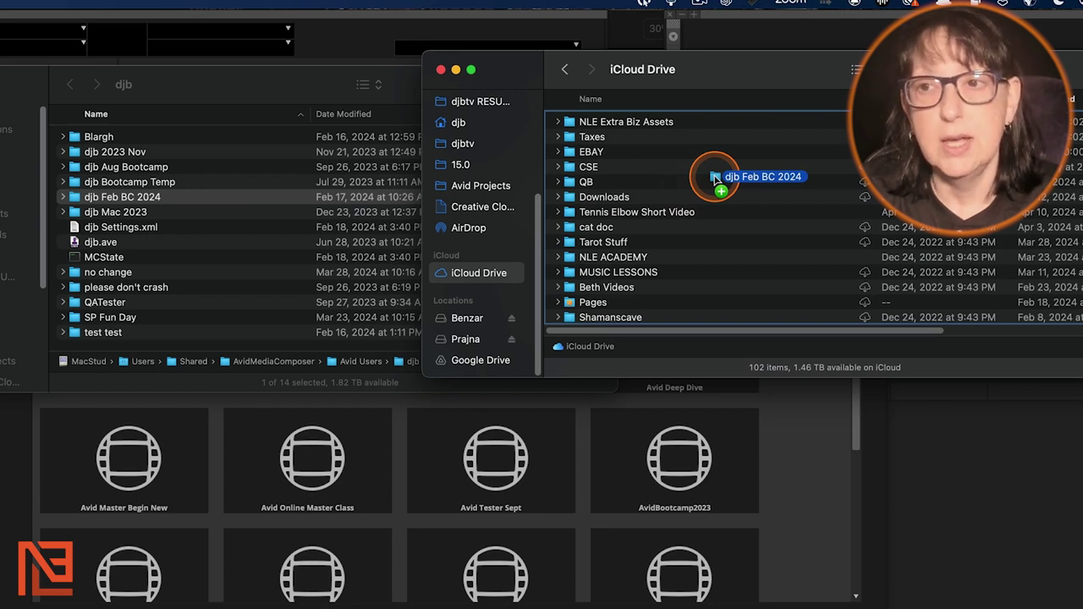
{"action": "left_click_drag", "start_coordinate": [715, 178], "coordinate": [715, 180]}
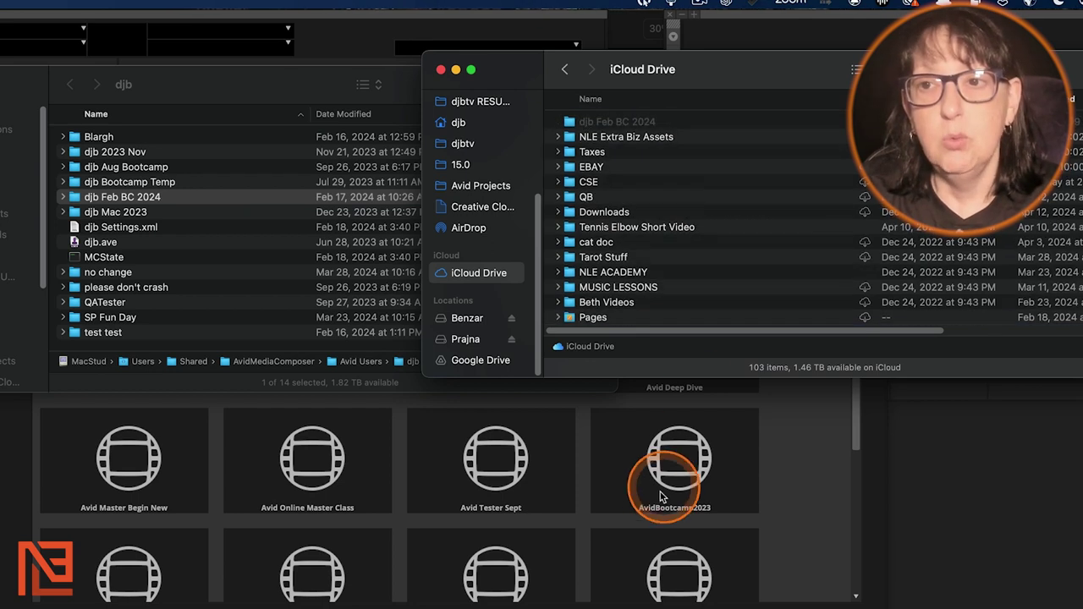
{"action": "left_click", "coordinate": [440, 69]}
Close the profile Finder windows, reveal the profile again, then open the Aug 2023 Bootcamp project.
{"action": "key", "text": "super+w"}
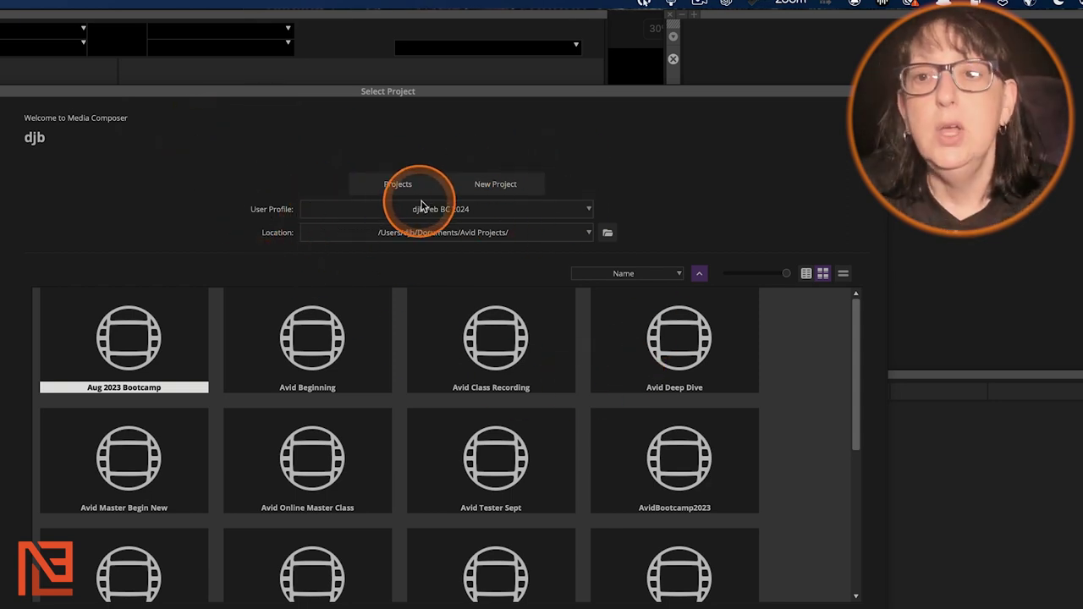
{"action": "left_click", "coordinate": [588, 209]}
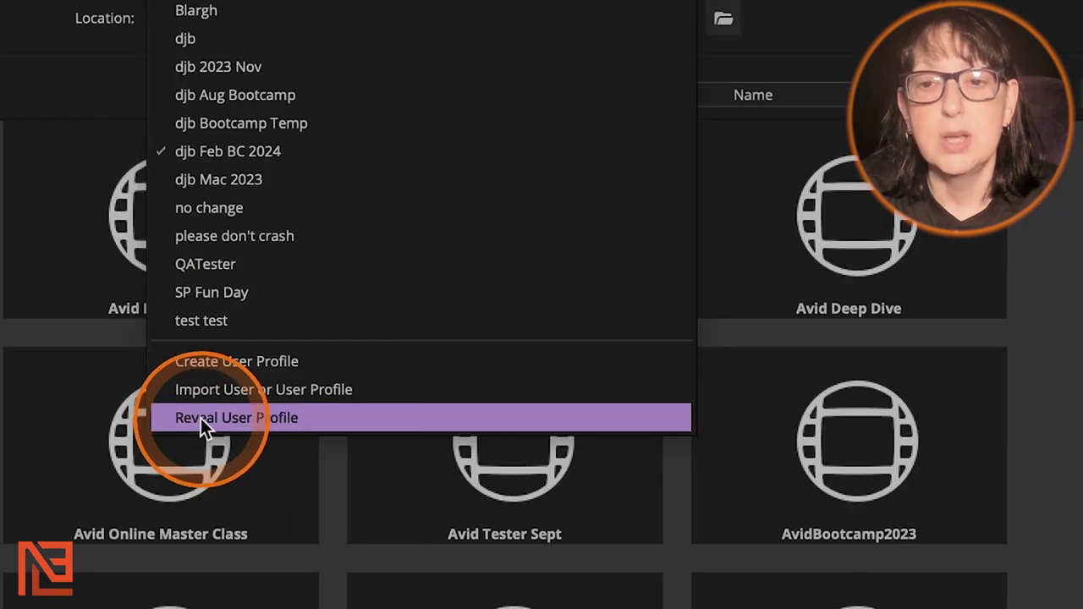
{"action": "left_click", "coordinate": [339, 446]}
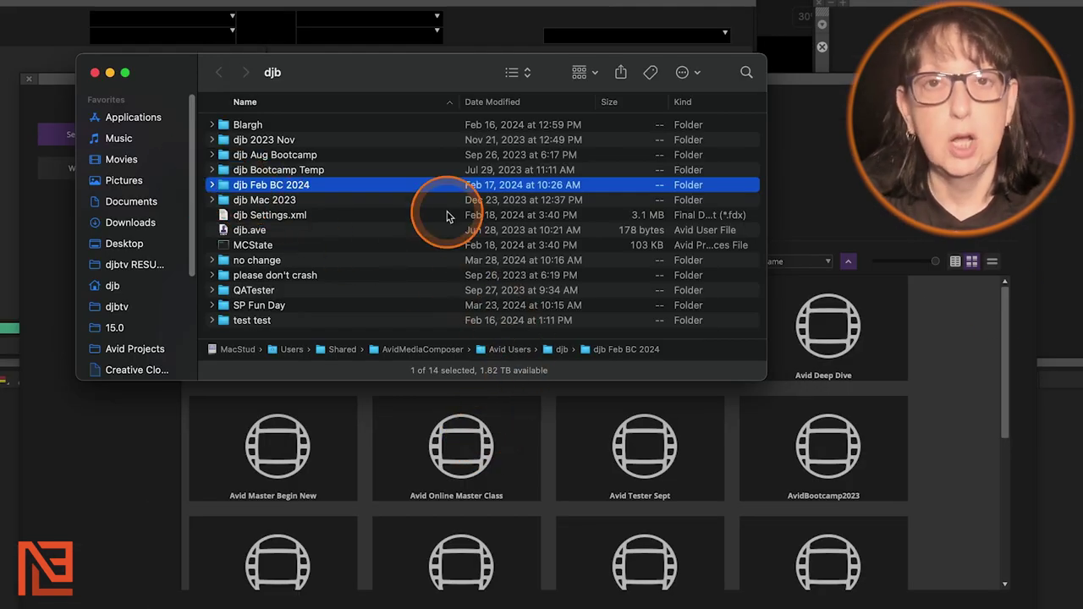
{"action": "left_click", "coordinate": [94, 76]}
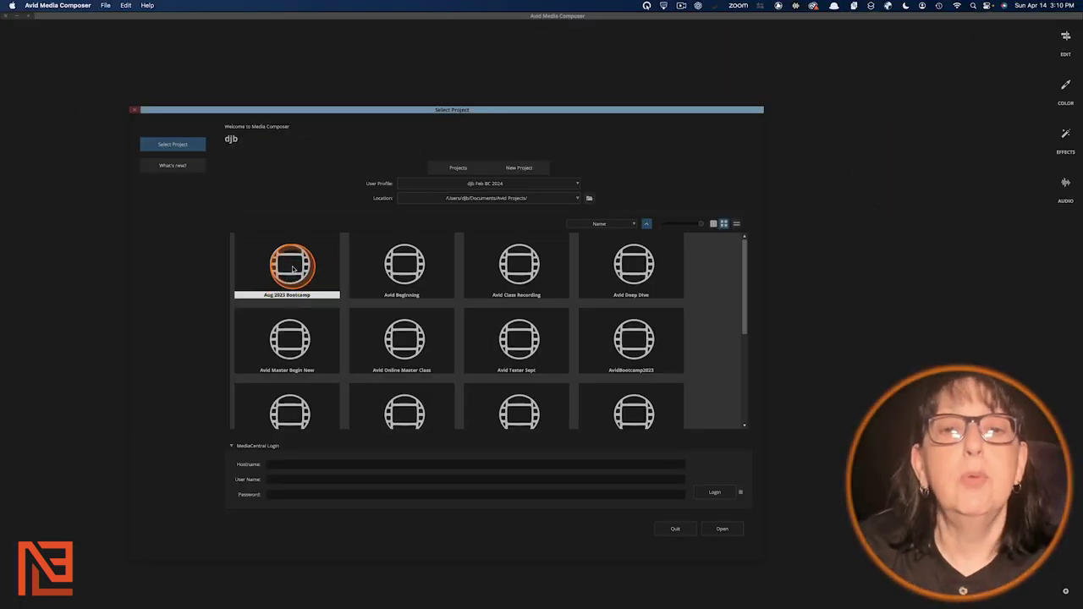
{"action": "double_click", "coordinate": [286, 282]}
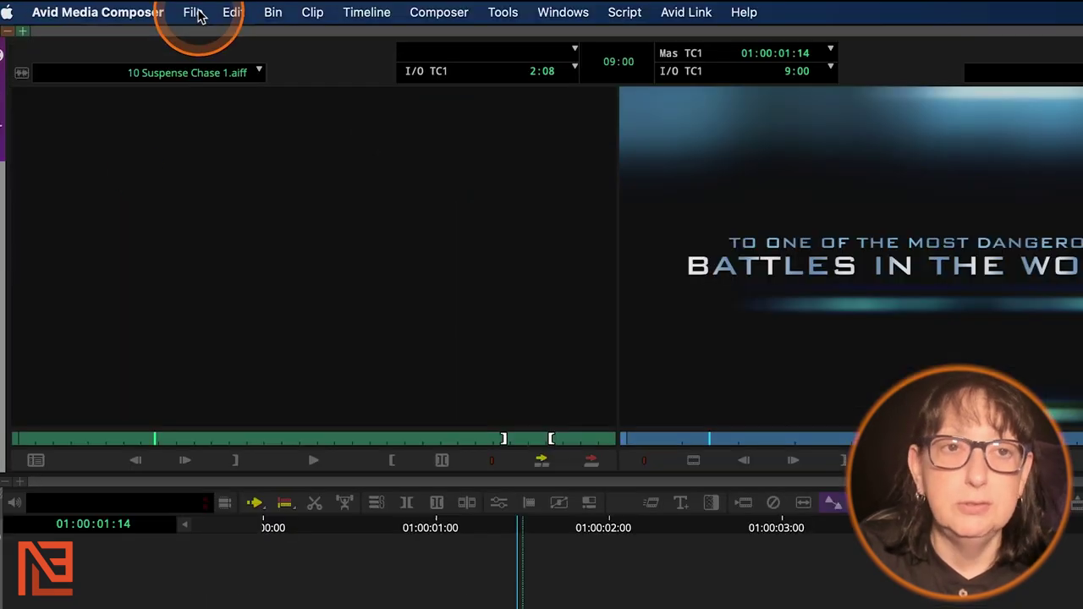
From Settings > User, reveal the djb Feb BC 2024 profile's Avid Users folder in Finder, placed right.
{"action": "left_click", "coordinate": [108, 7]}
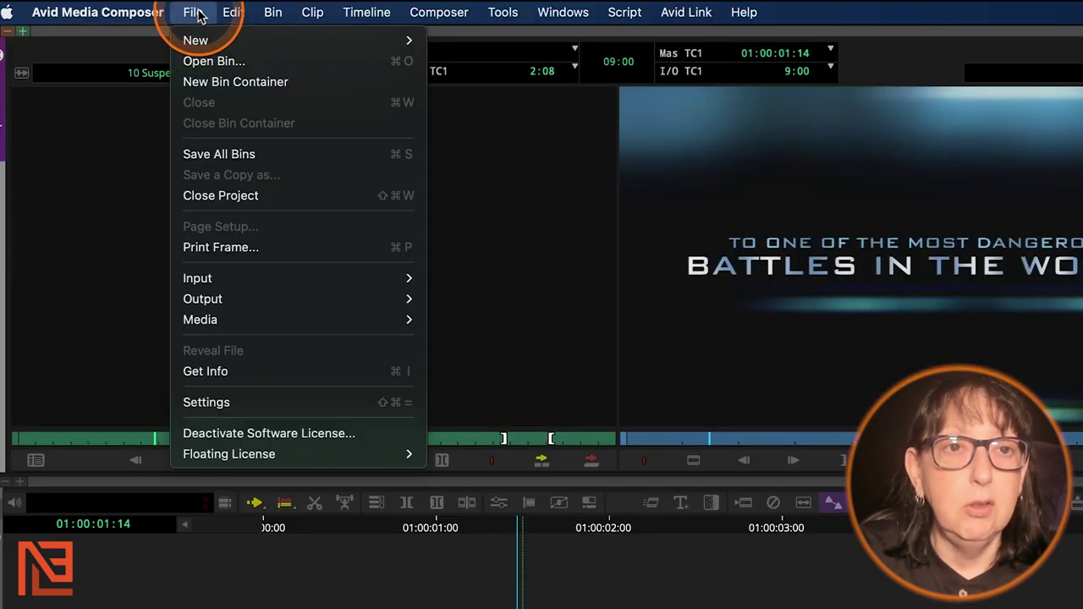
{"action": "left_click", "coordinate": [271, 403]}
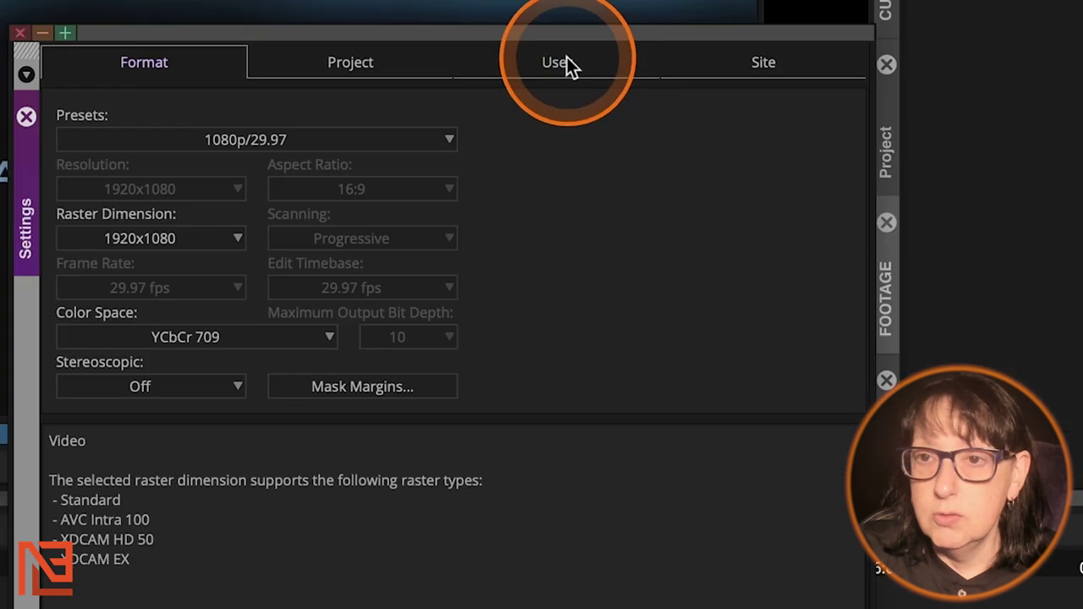
{"action": "left_click", "coordinate": [1082, 195]}
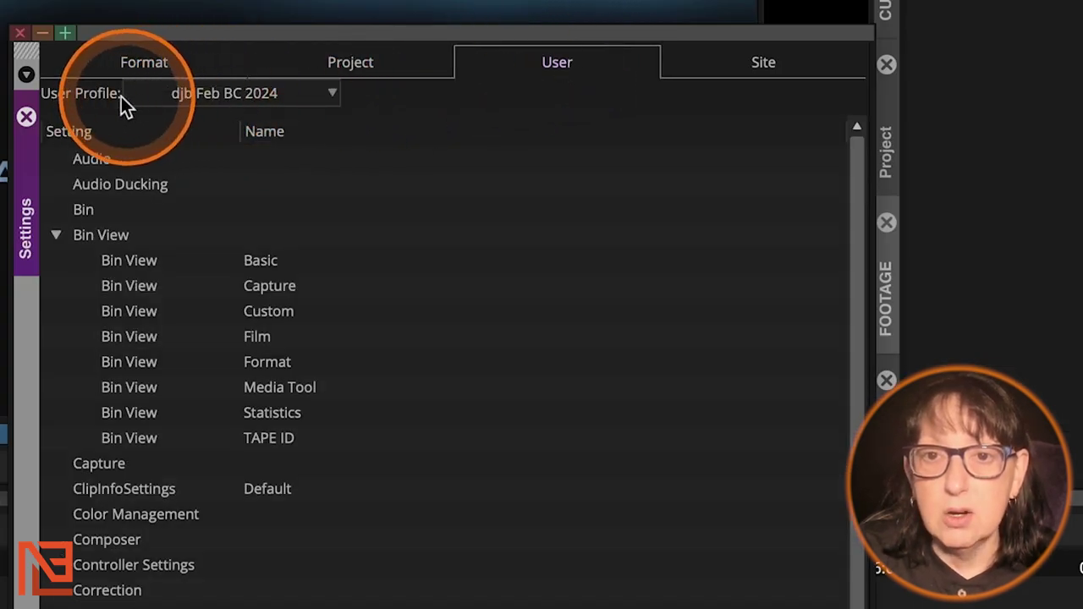
{"action": "left_click", "coordinate": [335, 93]}
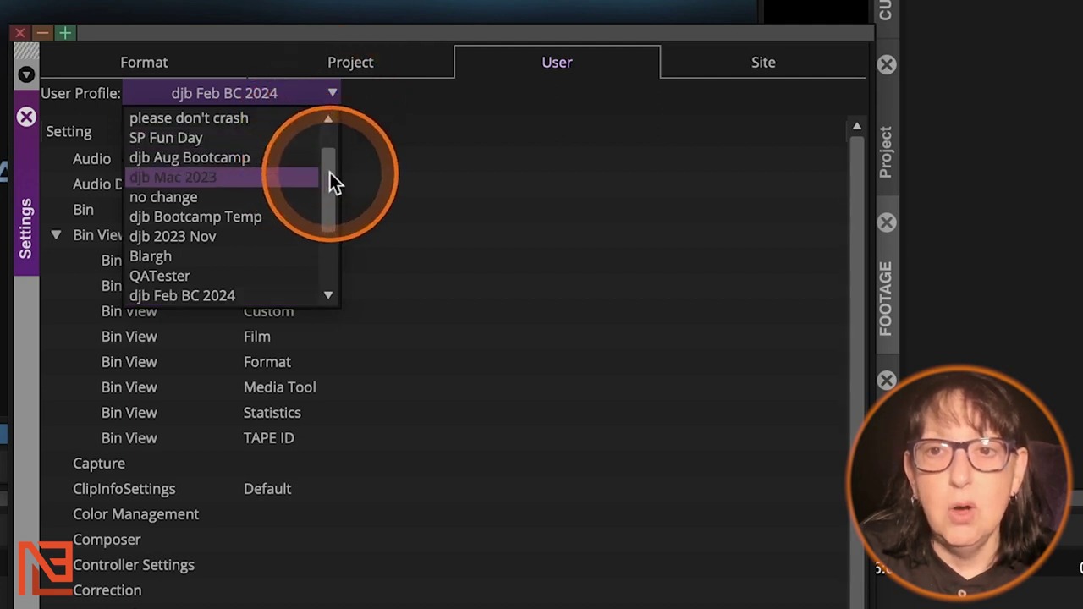
{"action": "left_click_drag", "start_coordinate": [330, 172], "coordinate": [329, 265]}
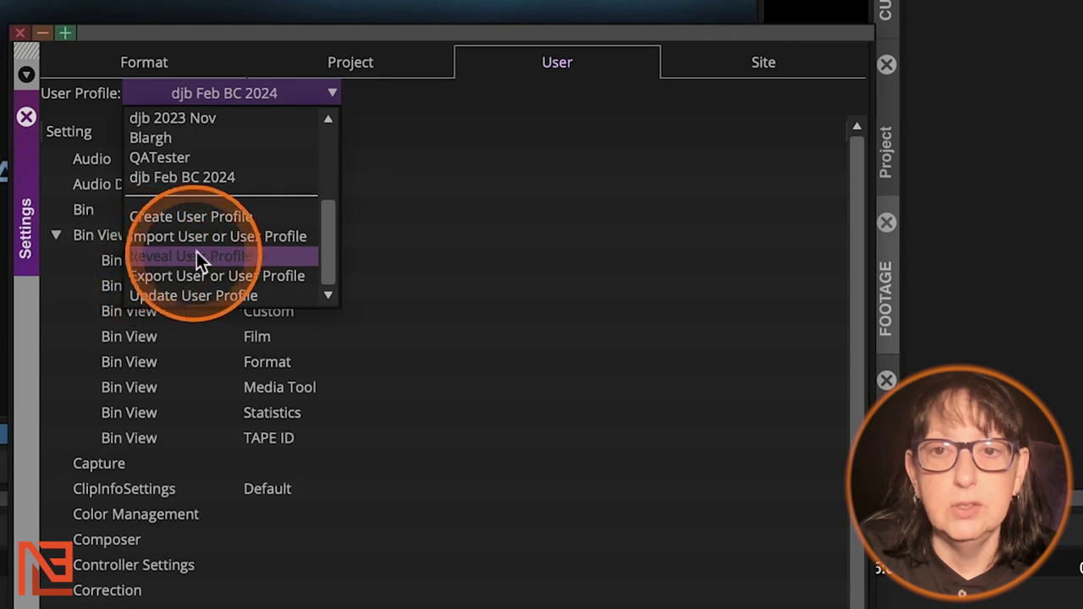
{"action": "left_click", "coordinate": [221, 256]}
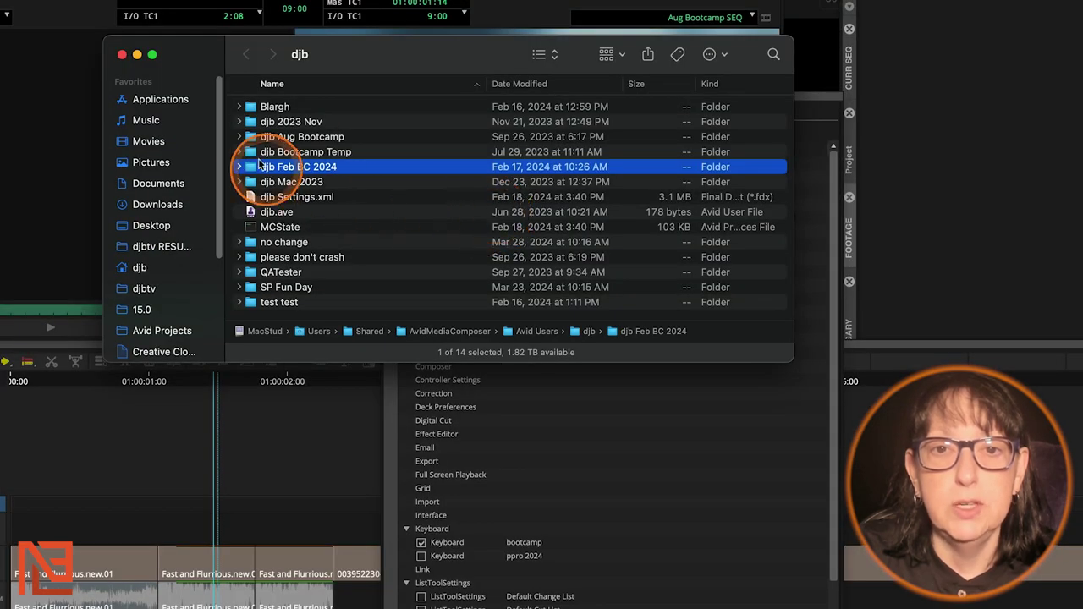
{"action": "left_click_drag", "start_coordinate": [362, 50], "coordinate": [931, 63]}
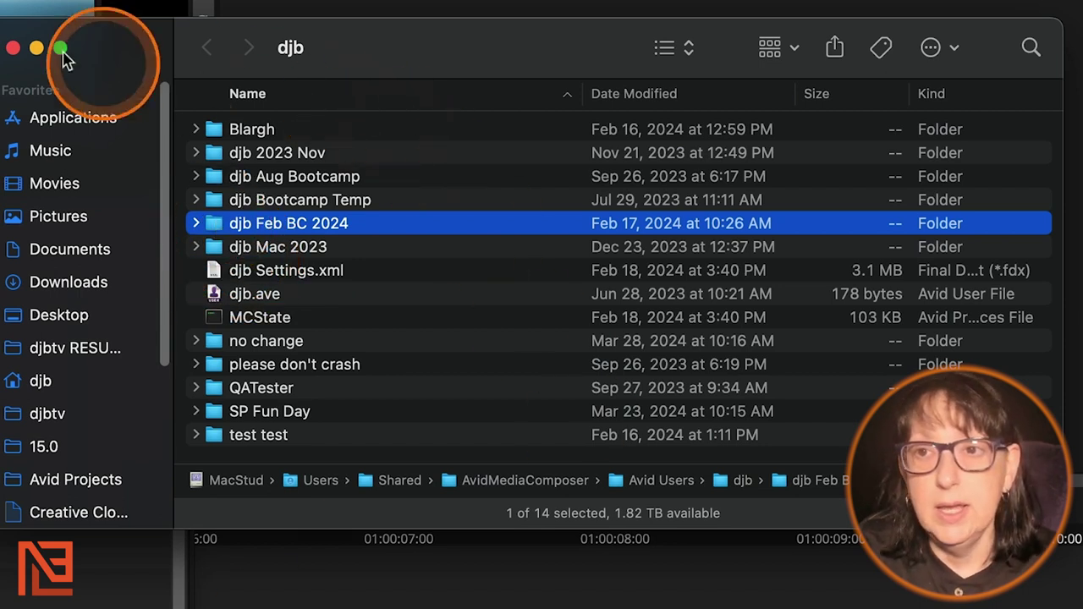
Close Finder and choose Import User Profile, opening Select User Directory on the djb folder.
{"action": "left_click", "coordinate": [14, 49]}
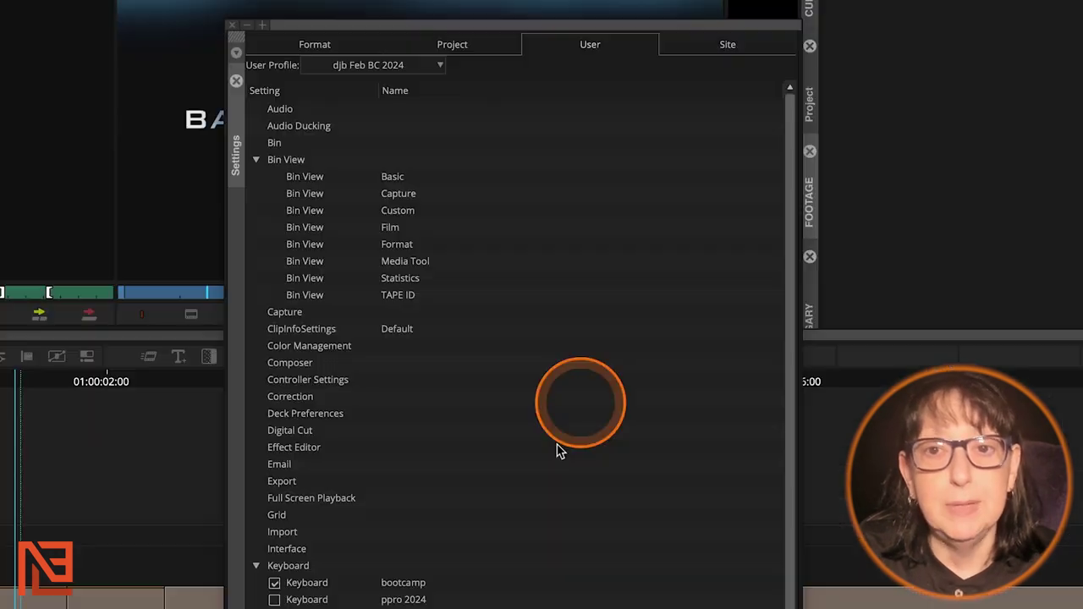
{"action": "left_click", "coordinate": [404, 68]}
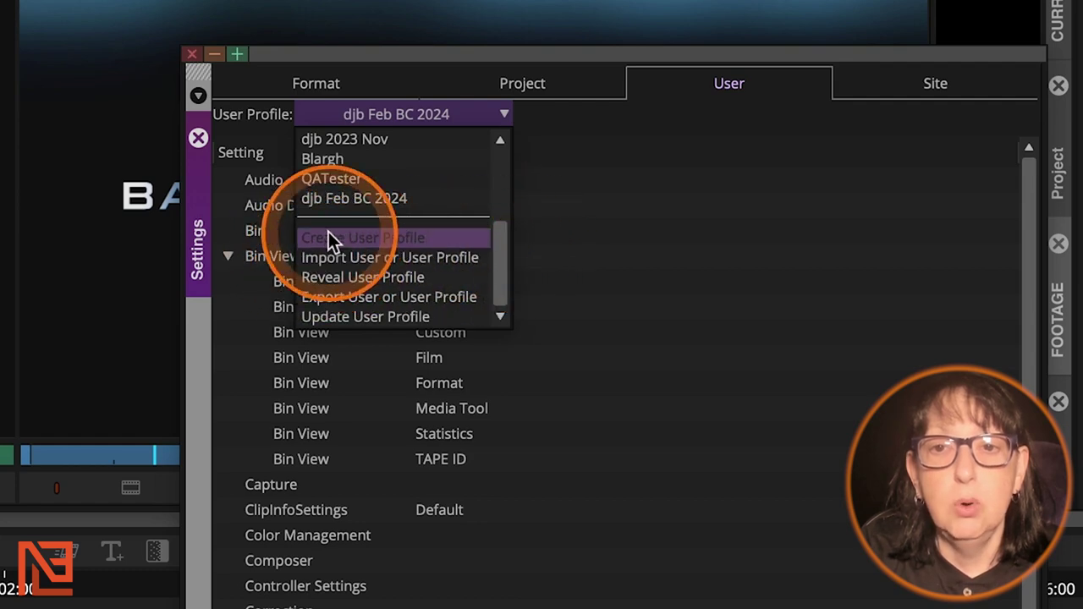
{"action": "left_click", "coordinate": [418, 255]}
{"action": "left_click", "coordinate": [622, 38]}
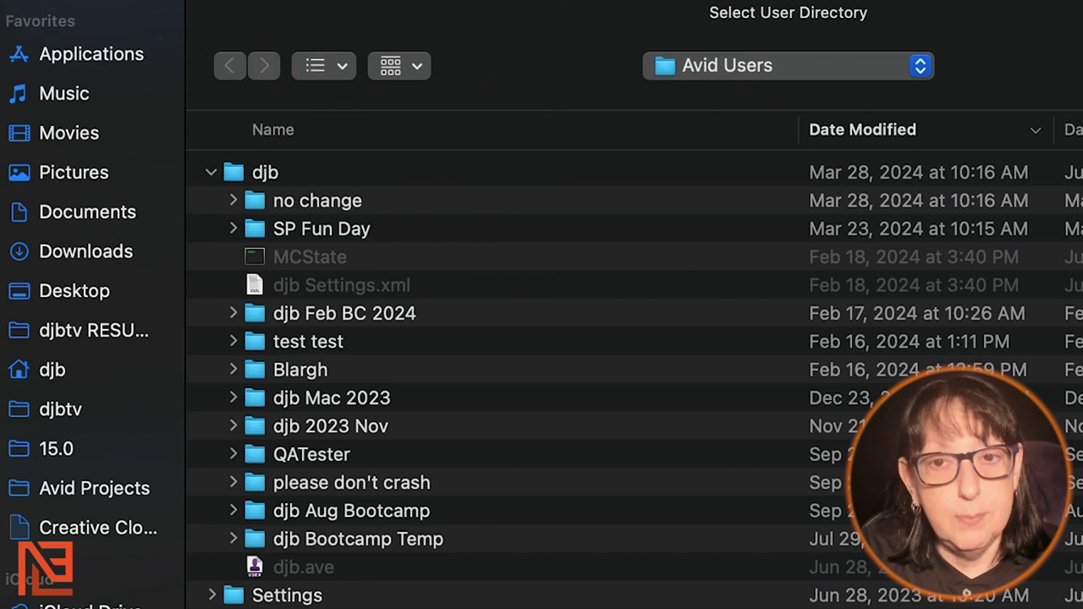
In Select User Directory, go to Desktop and pick the djb Feb BC 2024 folder to import.
{"action": "left_click_drag", "start_coordinate": [60, 302], "coordinate": [81, 292]}
{"action": "left_click", "coordinate": [77, 302]}
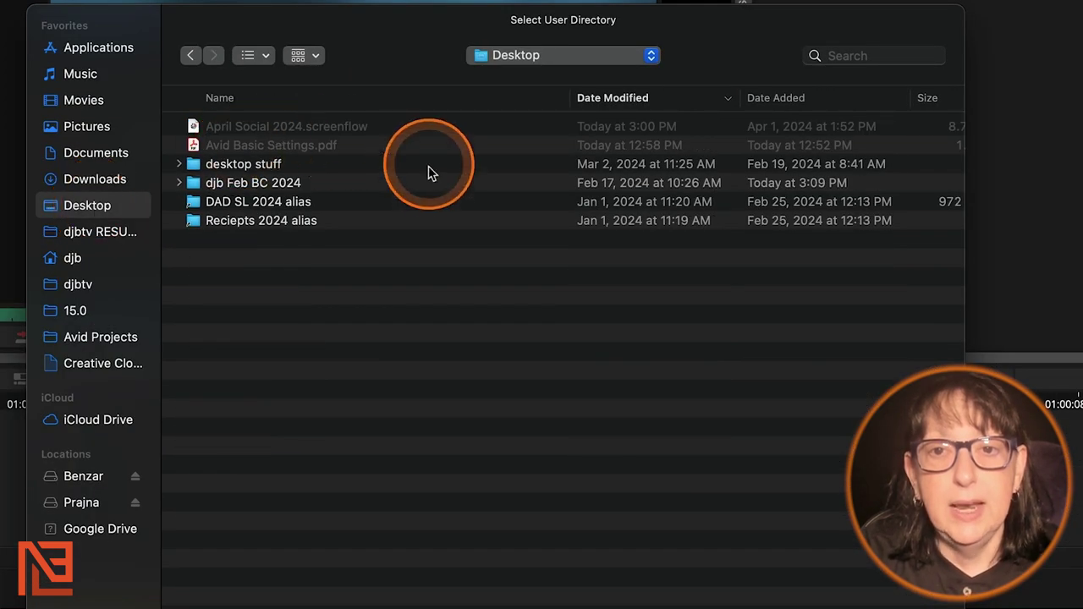
{"action": "left_click", "coordinate": [249, 181]}
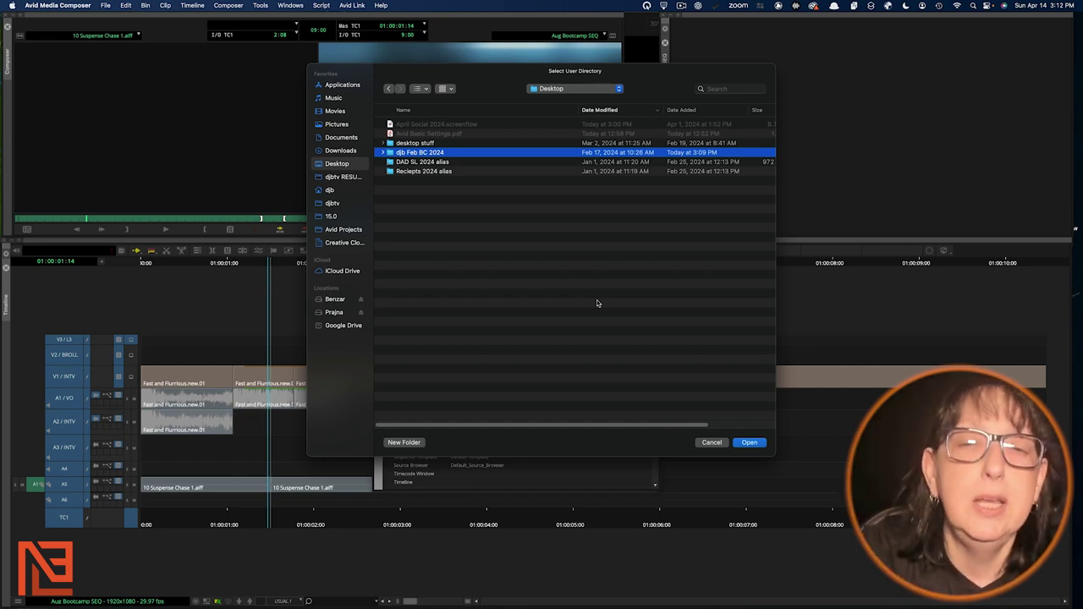
{"action": "left_click", "coordinate": [633, 355]}
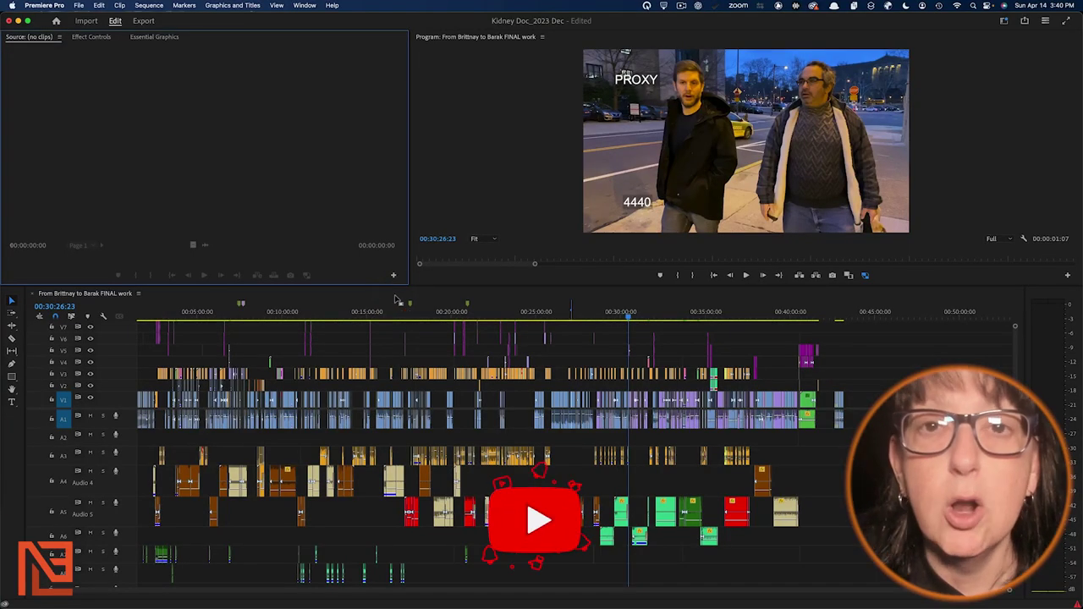
{"action": "left_click", "coordinate": [413, 295]}
{"action": "left_click", "coordinate": [509, 392]}
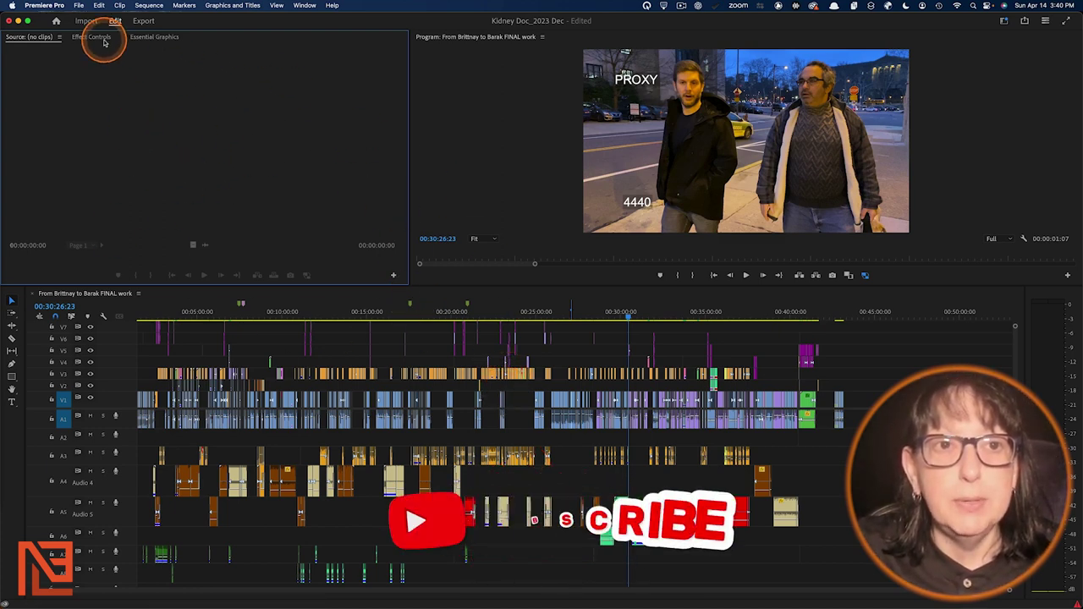
{"action": "left_click", "coordinate": [52, 6]}
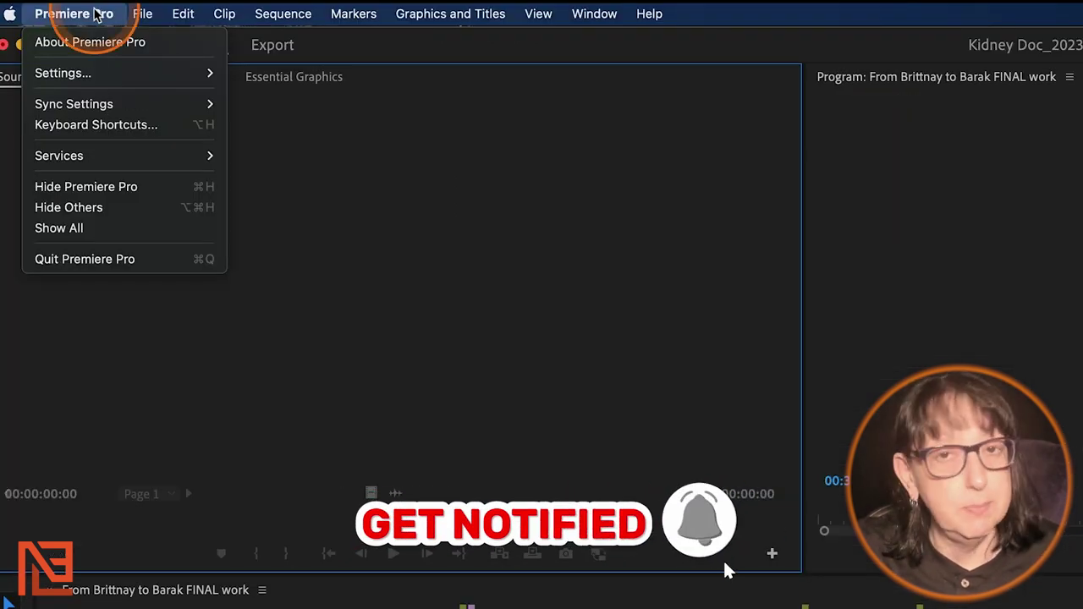
{"action": "mouse_move", "coordinate": [114, 106]}
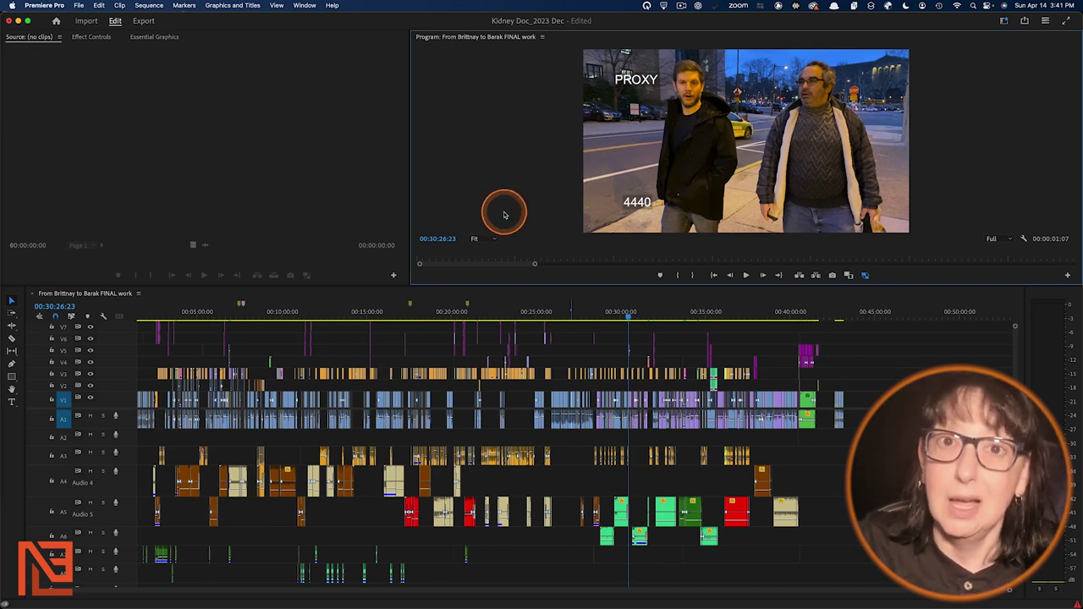
Close the Kidney Doc_2023 Dec project, saving its changes, to reach the Home screen.
{"action": "left_click", "coordinate": [44, 5]}
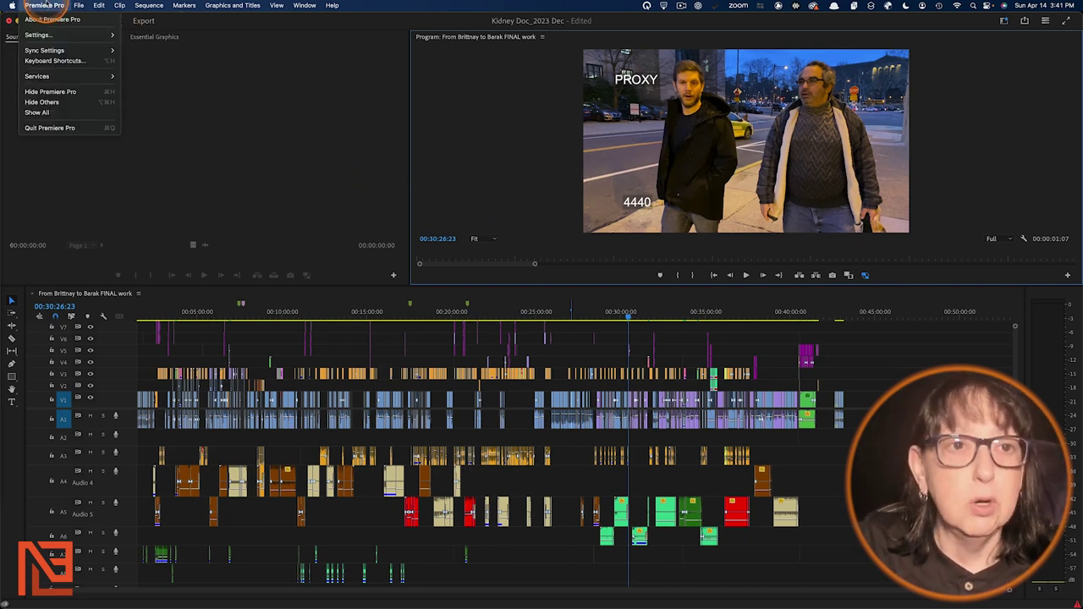
{"action": "mouse_move", "coordinate": [79, 5]}
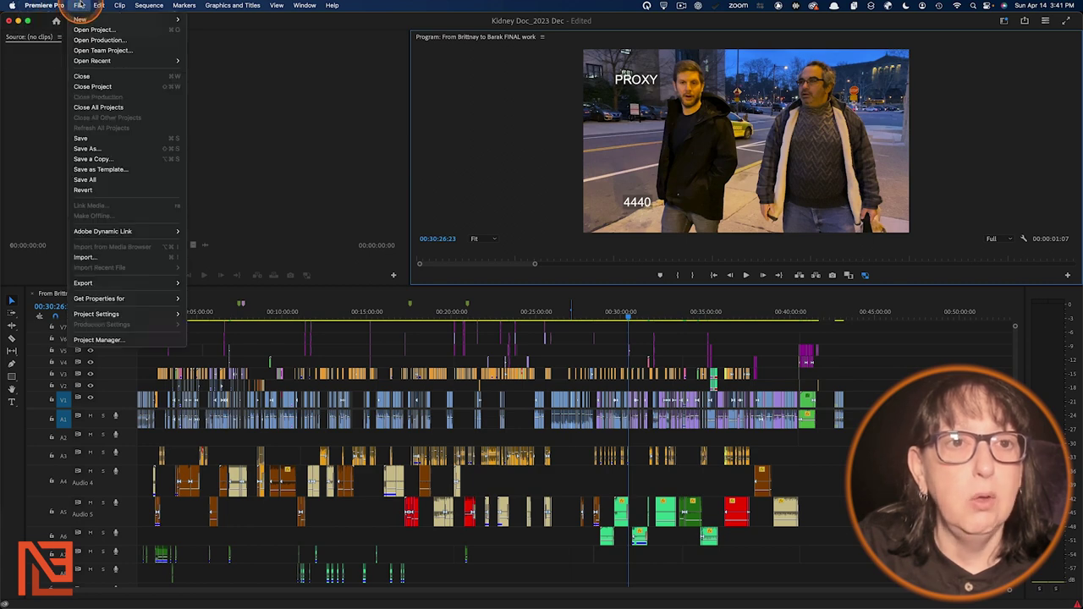
{"action": "left_click", "coordinate": [95, 86]}
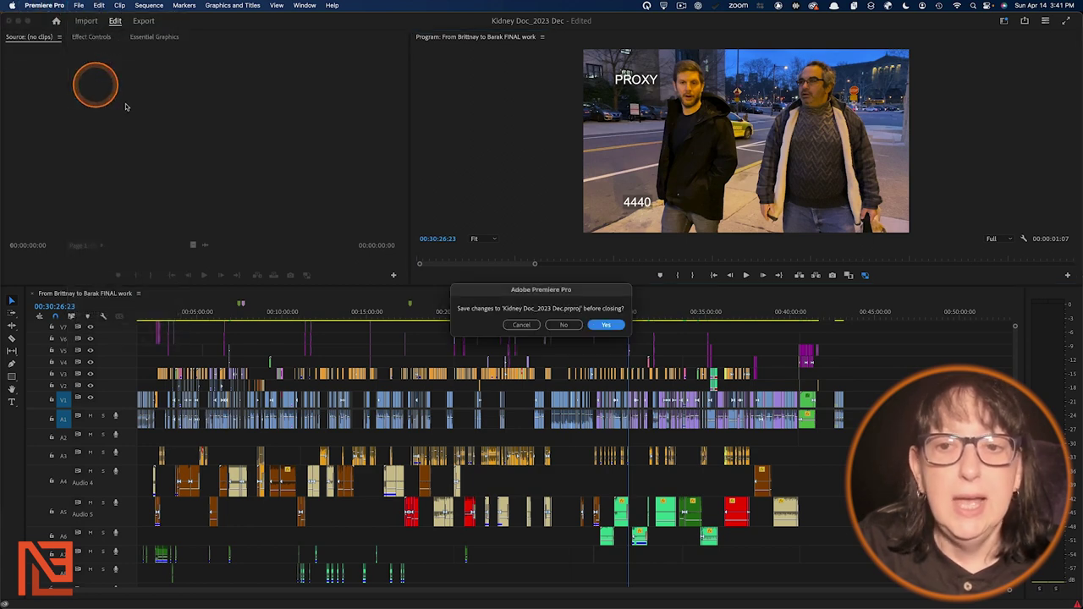
{"action": "left_click", "coordinate": [606, 325]}
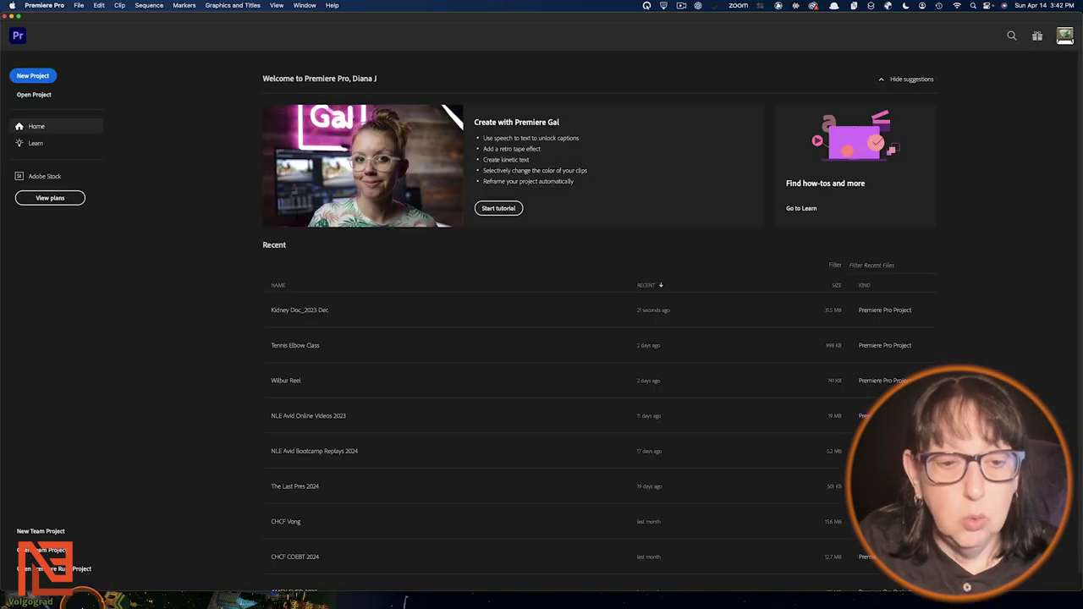
Open a new Finder window, centre it, and show the djb home folder.
{"action": "mouse_move", "coordinate": [15, 584]}
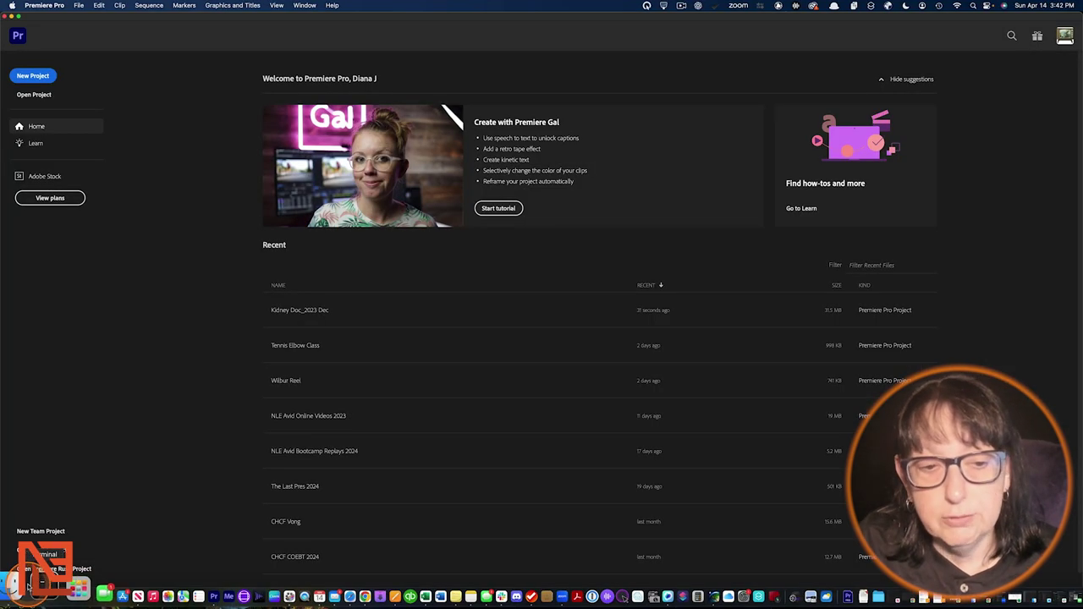
{"action": "left_click", "coordinate": [15, 584]}
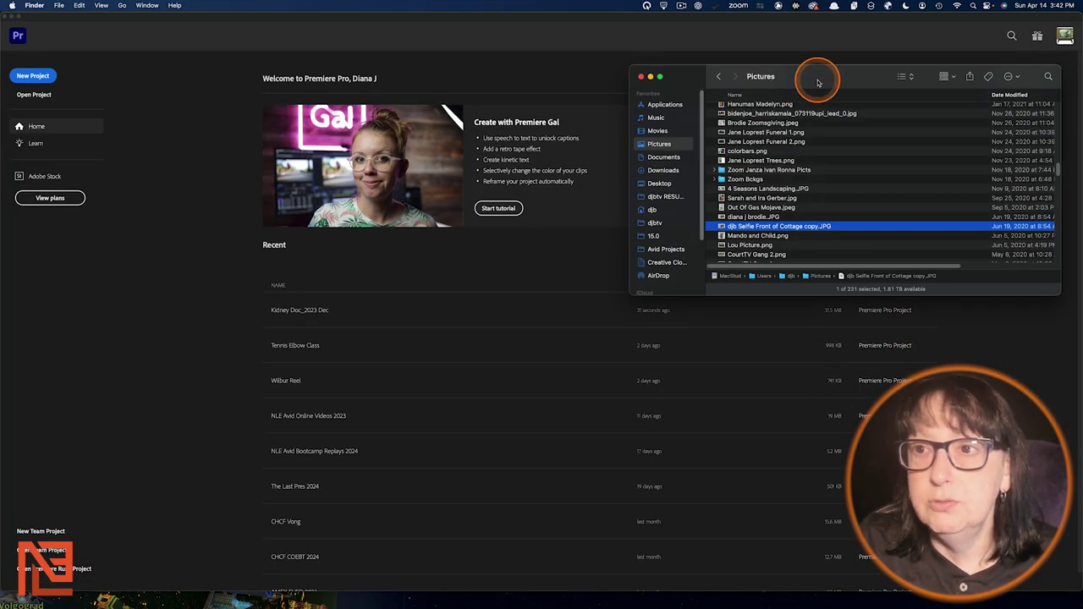
{"action": "left_click_drag", "start_coordinate": [815, 73], "coordinate": [489, 133]}
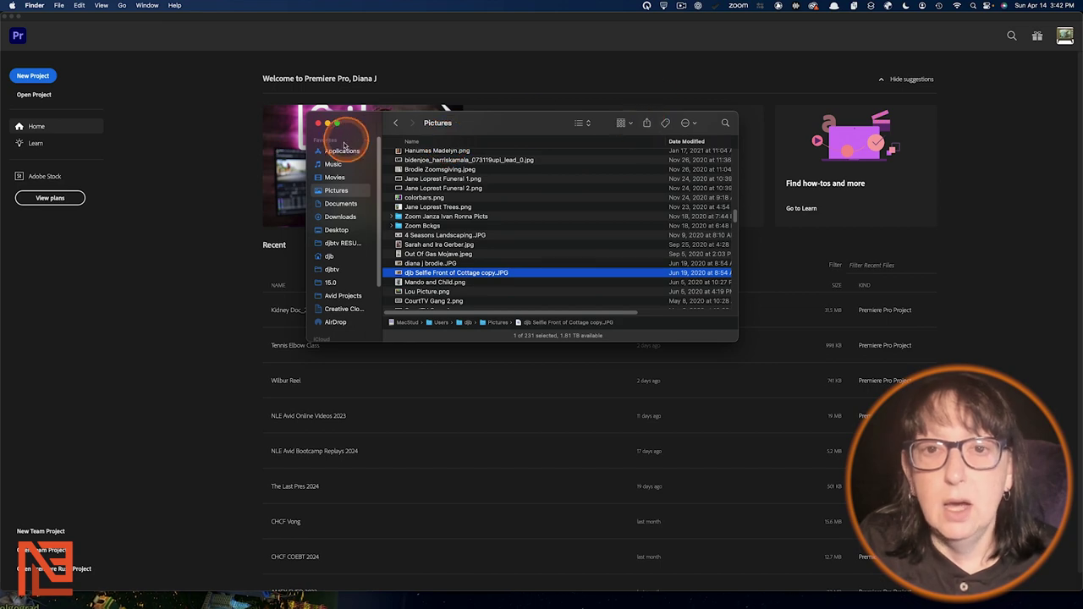
{"action": "left_click", "coordinate": [342, 258]}
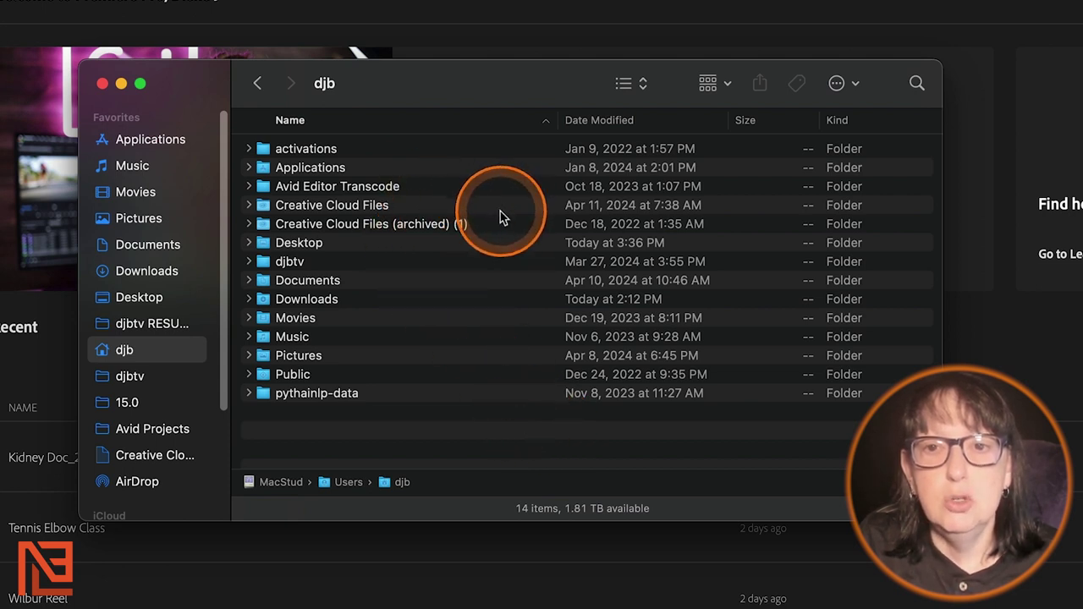
Navigate to Documents > Adobe > Premiere Pro, sorting Documents by name.
{"action": "double_click", "coordinate": [265, 280]}
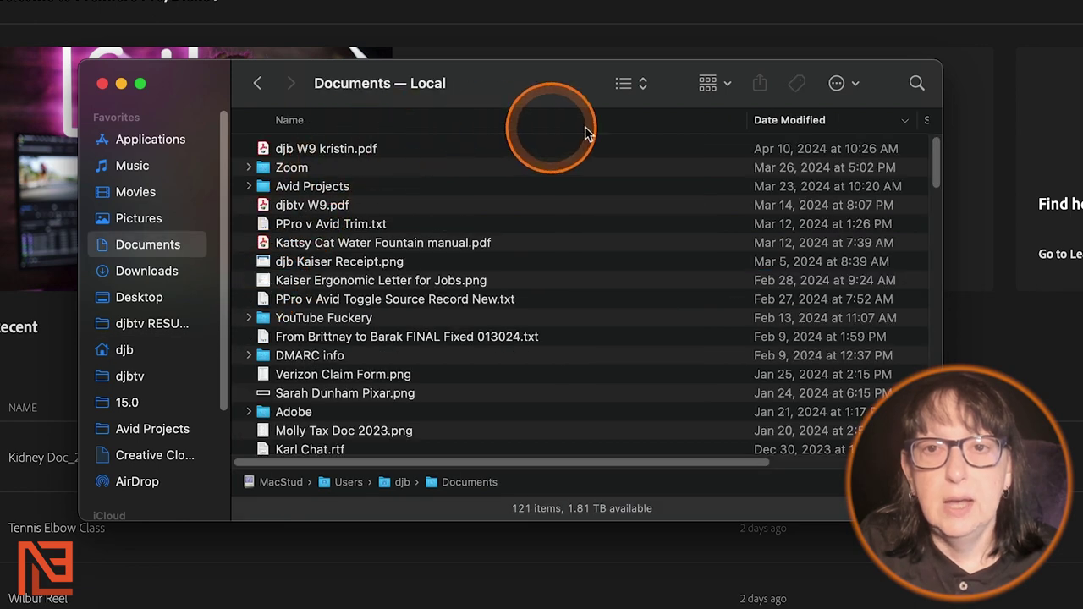
{"action": "left_click", "coordinate": [475, 121]}
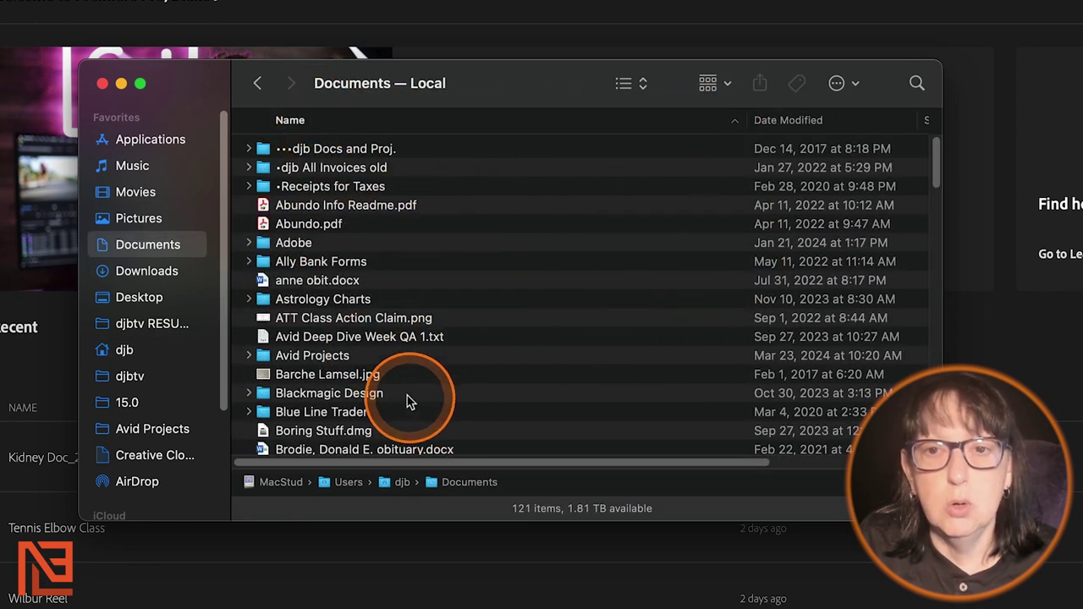
{"action": "double_click", "coordinate": [287, 243]}
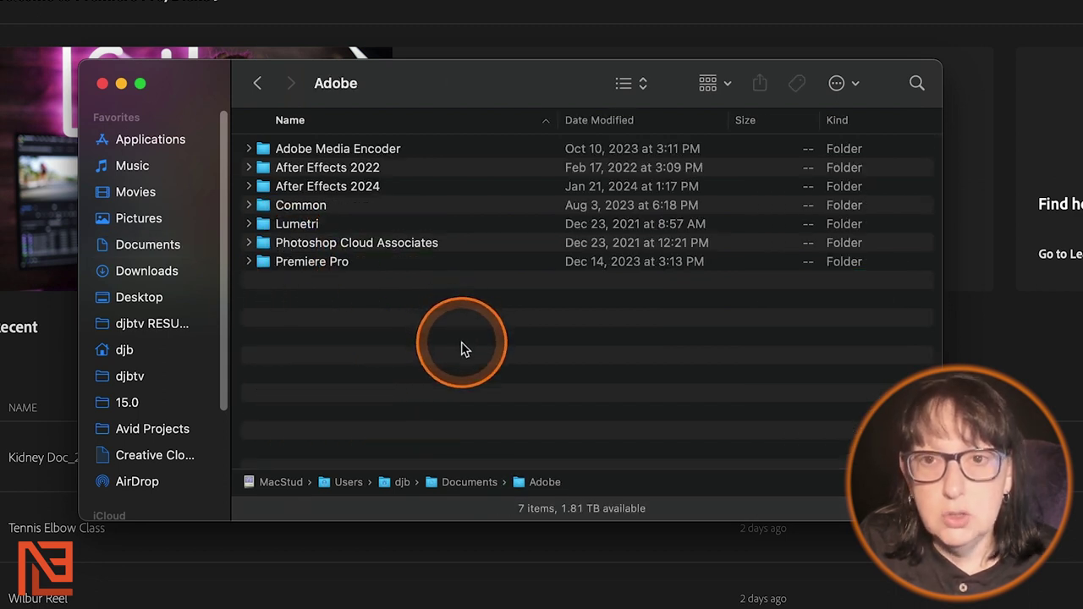
{"action": "left_click", "coordinate": [269, 266]}
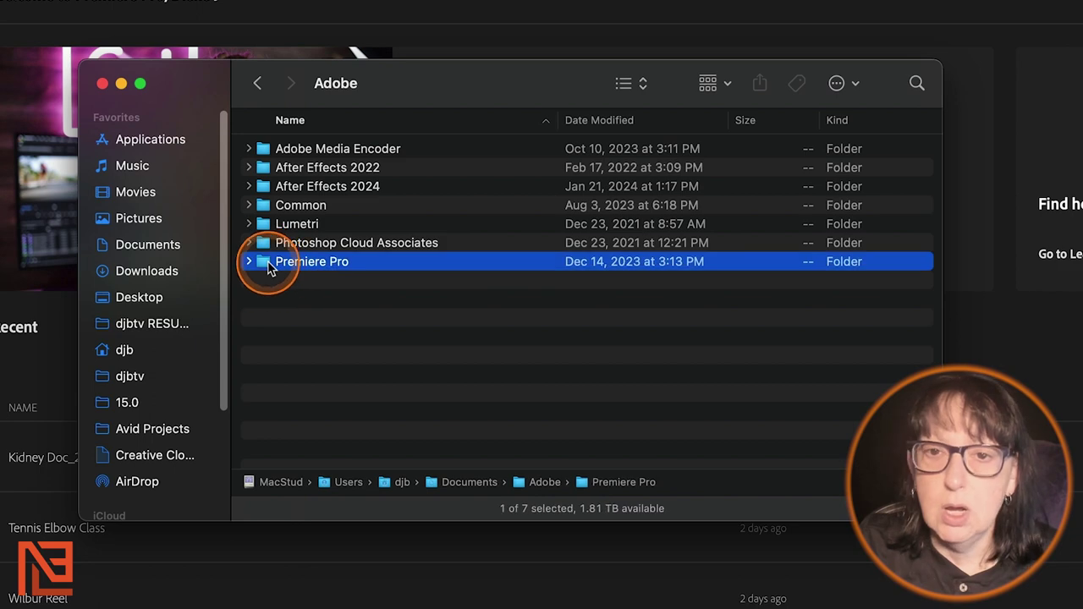
{"action": "double_click", "coordinate": [269, 264]}
Check the 15.0 and 24.0 version folders, leaving 24.0 expanded to show Profile-djb.
{"action": "left_click", "coordinate": [250, 206]}
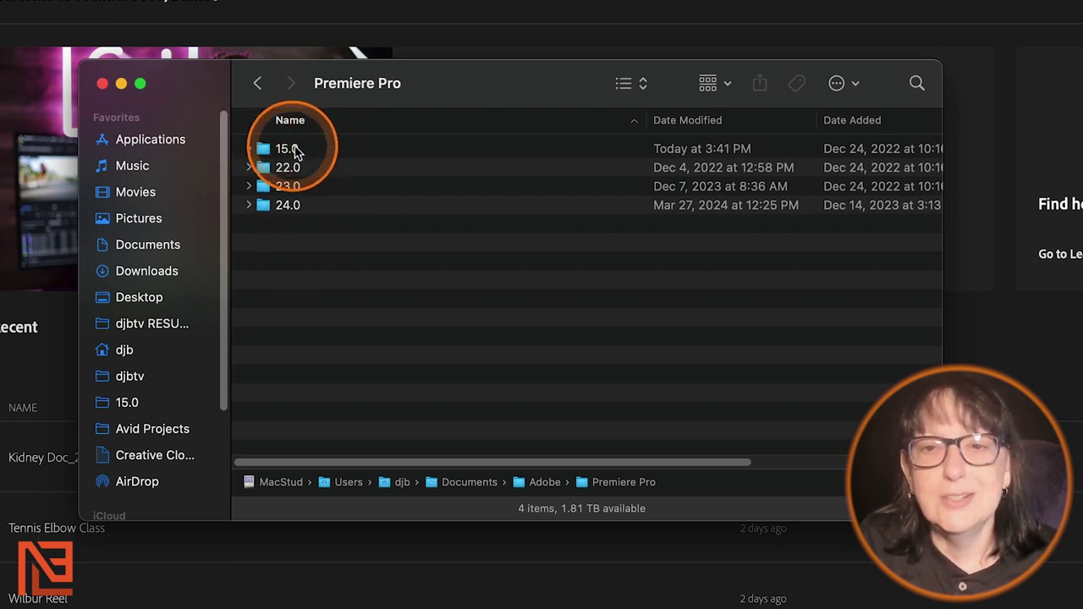
{"action": "left_click", "coordinate": [249, 149]}
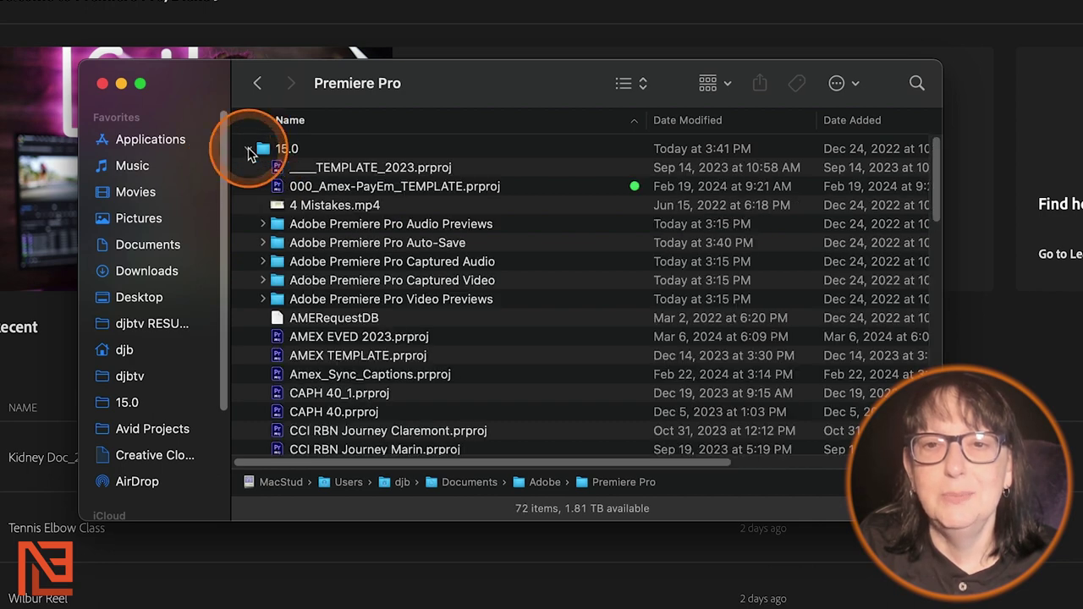
{"action": "left_click", "coordinate": [249, 150]}
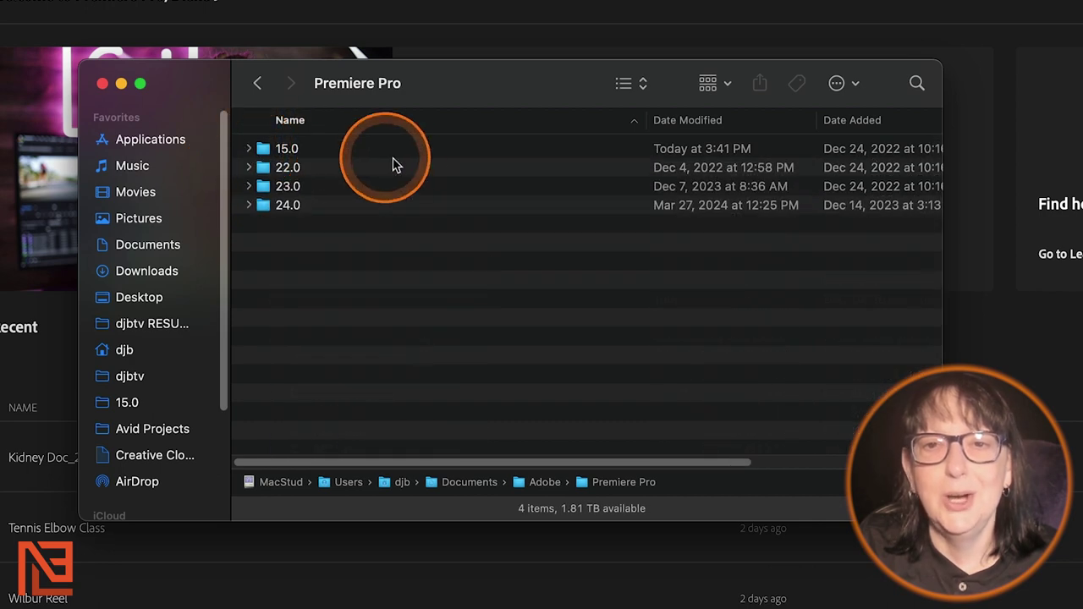
{"action": "left_click", "coordinate": [250, 208]}
{"action": "left_click", "coordinate": [265, 318]}
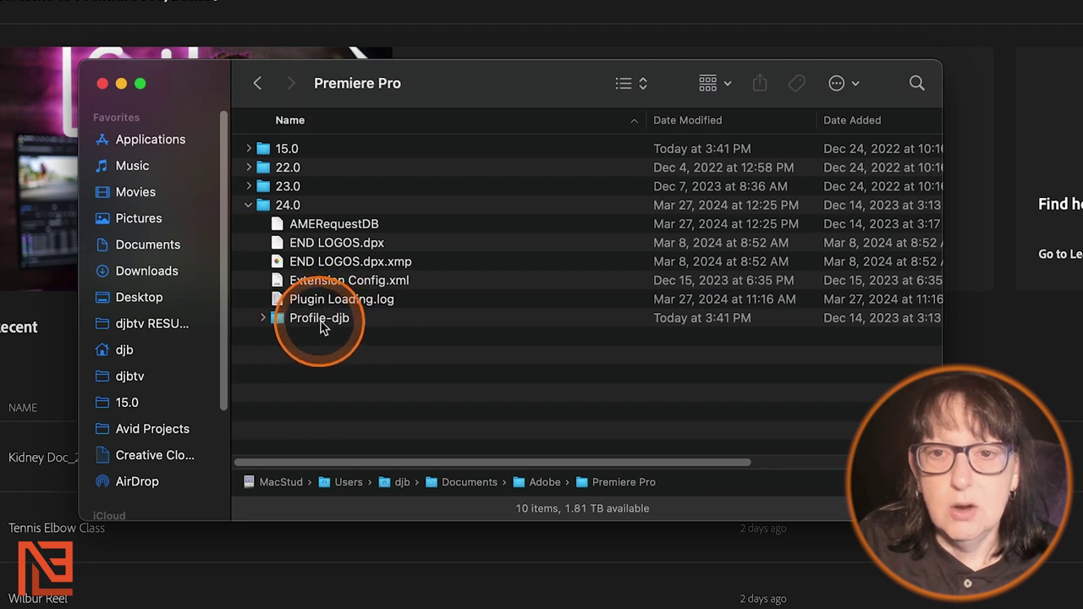
Expand the Profile folder inside 24.0, briefly expanding and collapsing ArchivedLayouts to check its workspace files.
{"action": "left_click", "coordinate": [264, 319]}
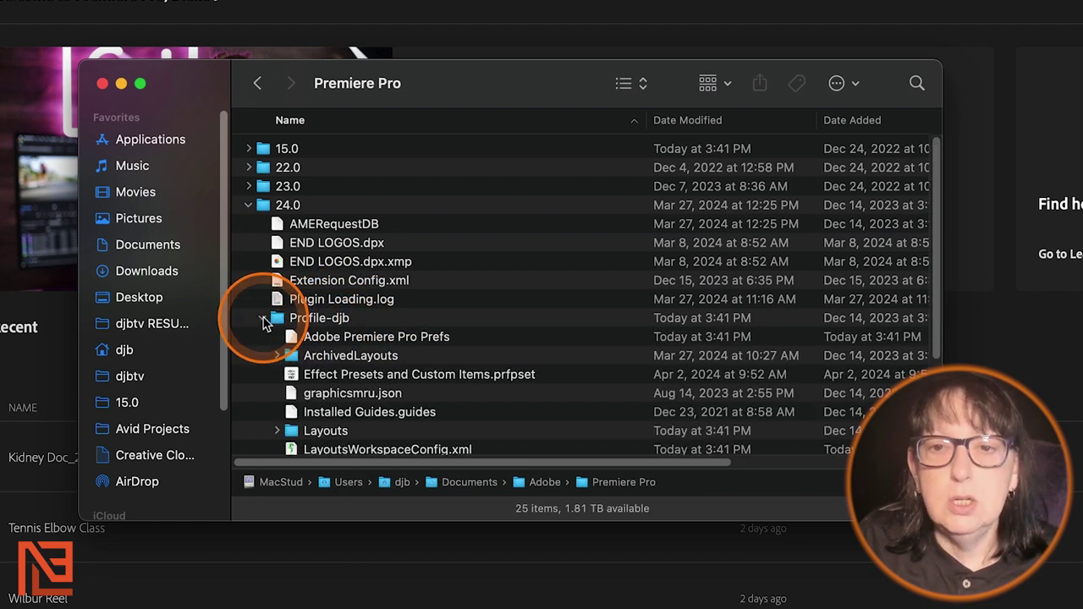
{"action": "scroll", "coordinate": [591, 267], "scroll_direction": "down", "scroll_amount": 5}
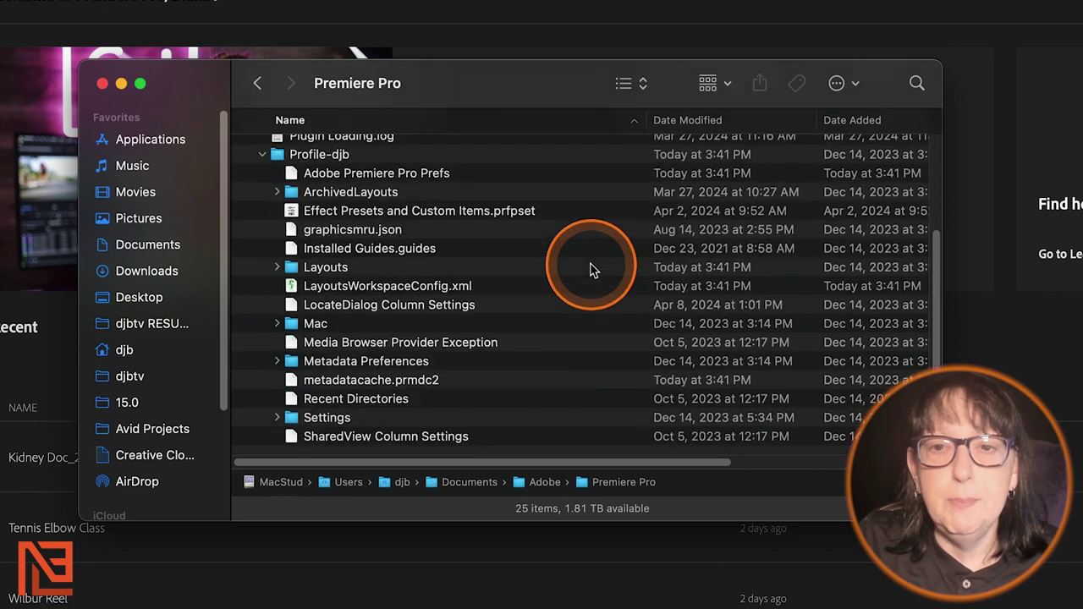
{"action": "left_click", "coordinate": [277, 194]}
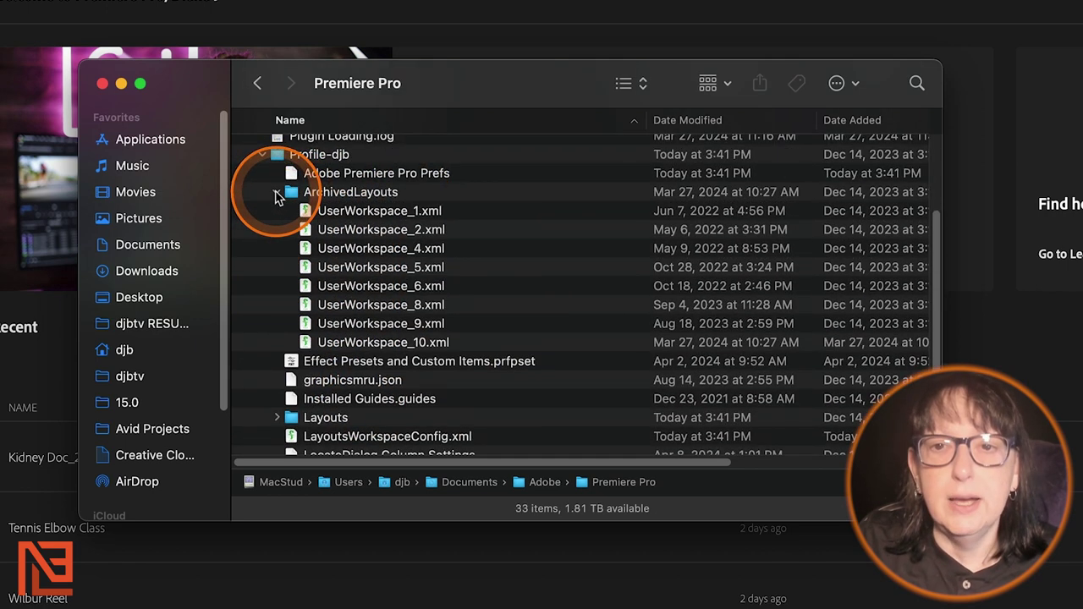
{"action": "left_click", "coordinate": [277, 193]}
{"action": "scroll", "coordinate": [487, 351], "scroll_direction": "up", "scroll_amount": 3}
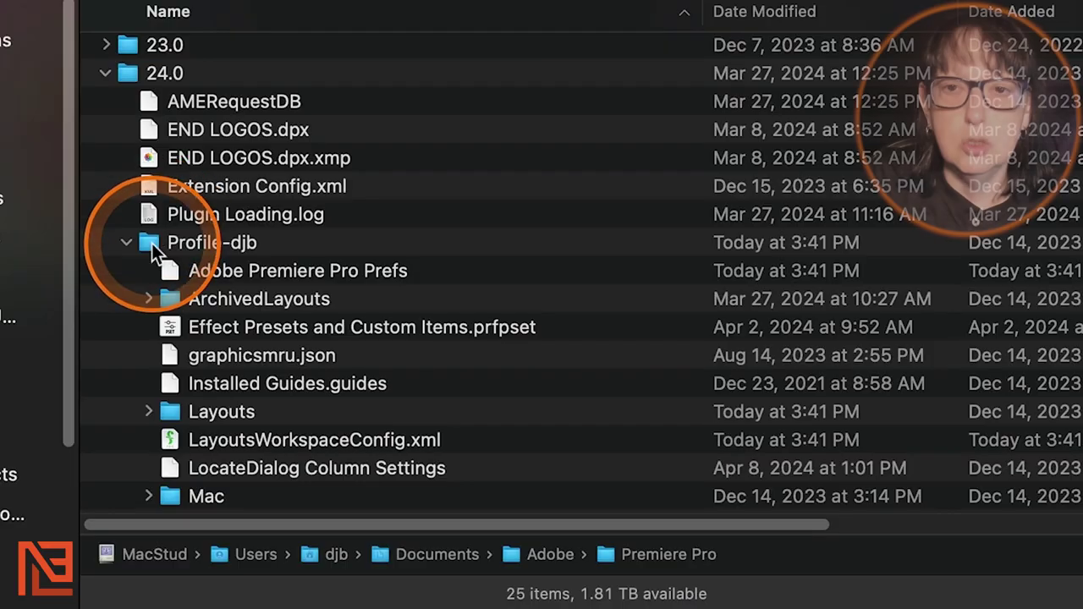
{"action": "left_click", "coordinate": [278, 274]}
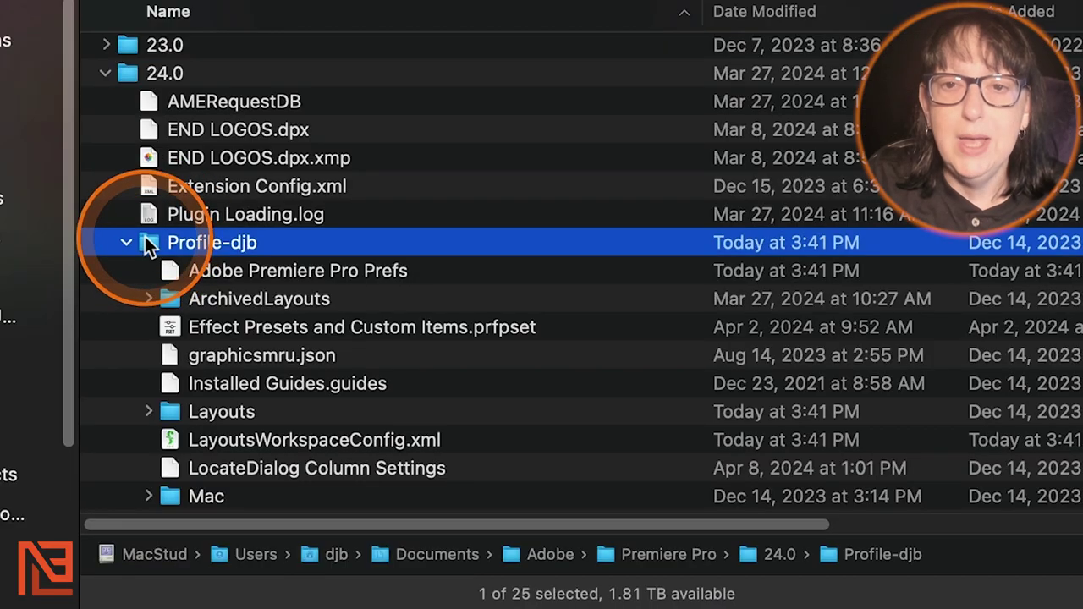
{"action": "mouse_move", "coordinate": [149, 247]}
{"action": "left_mouse_down"}
{"action": "mouse_move", "coordinate": [292, 250]}
{"action": "mouse_move", "coordinate": [156, 249]}
{"action": "left_mouse_up"}
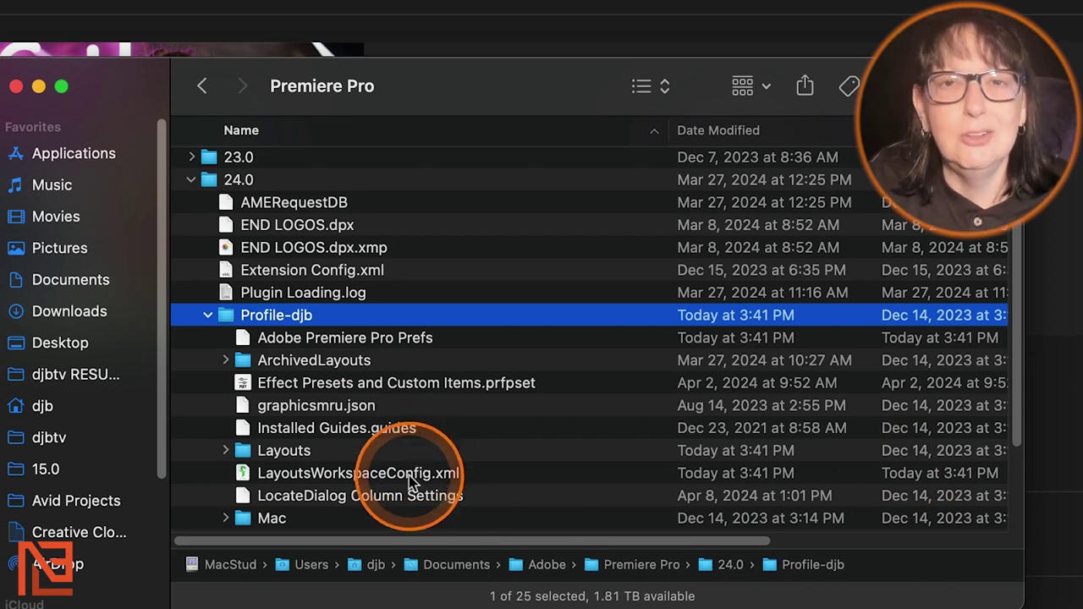
Expand the Mac folder and select the keyboard shortcuts .kys file.
{"action": "scroll", "coordinate": [577, 391], "scroll_direction": "down", "scroll_amount": 1}
{"action": "scroll", "coordinate": [578, 391], "scroll_direction": "down", "scroll_amount": 5}
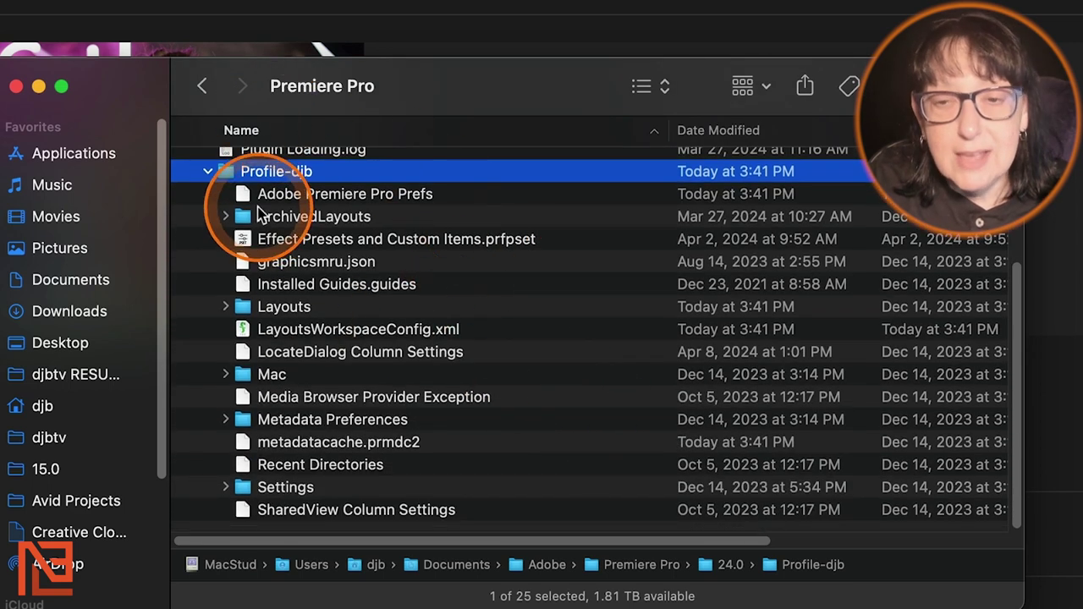
{"action": "left_click", "coordinate": [226, 375]}
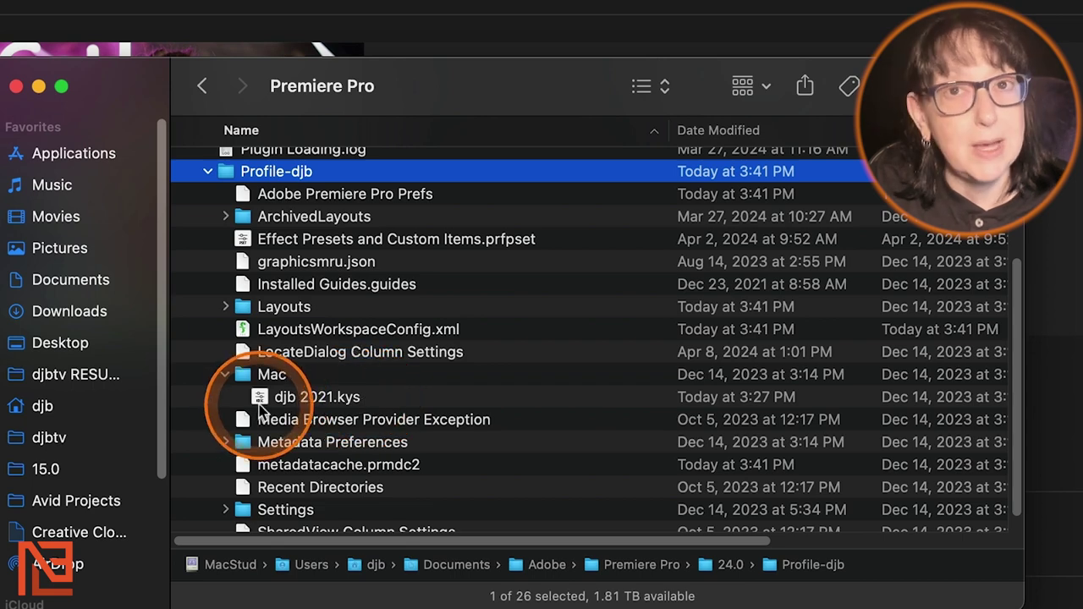
{"action": "left_click", "coordinate": [260, 403]}
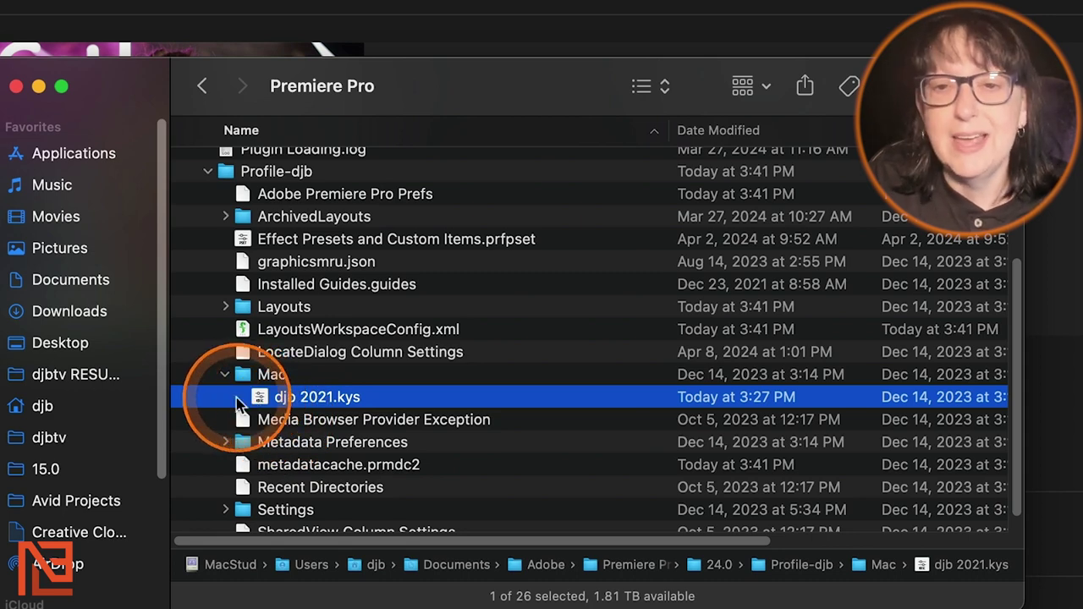
Browse the Layouts, Settings and Track Height Presets folders, then collapse them and Profile-djb.
{"action": "left_click", "coordinate": [225, 306]}
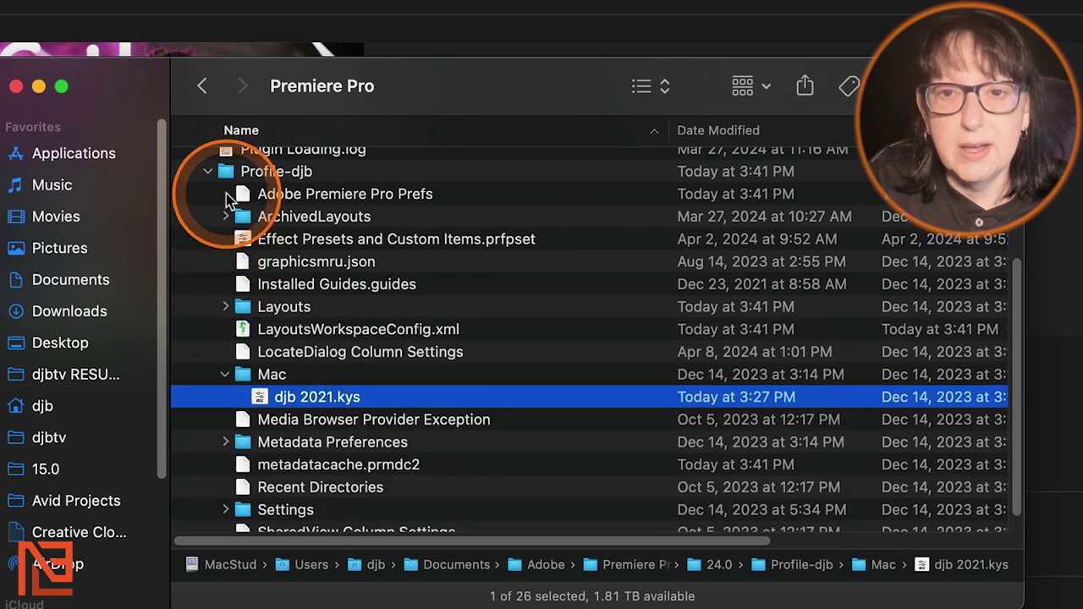
{"action": "scroll", "coordinate": [556, 428], "scroll_direction": "down", "scroll_amount": 1}
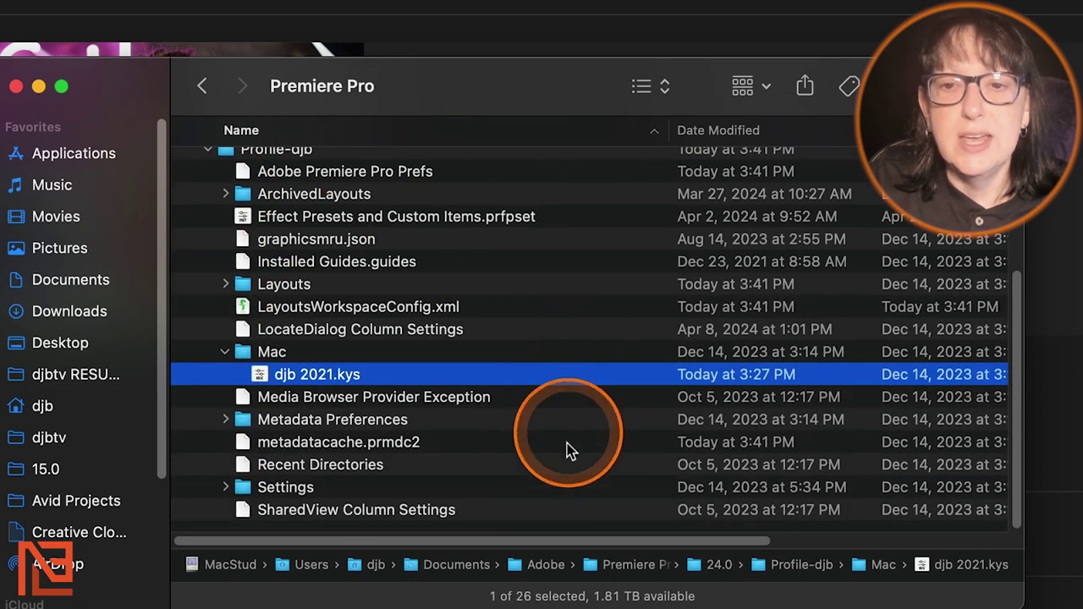
{"action": "left_click", "coordinate": [227, 488]}
{"action": "scroll", "coordinate": [643, 375], "scroll_direction": "down", "scroll_amount": 5}
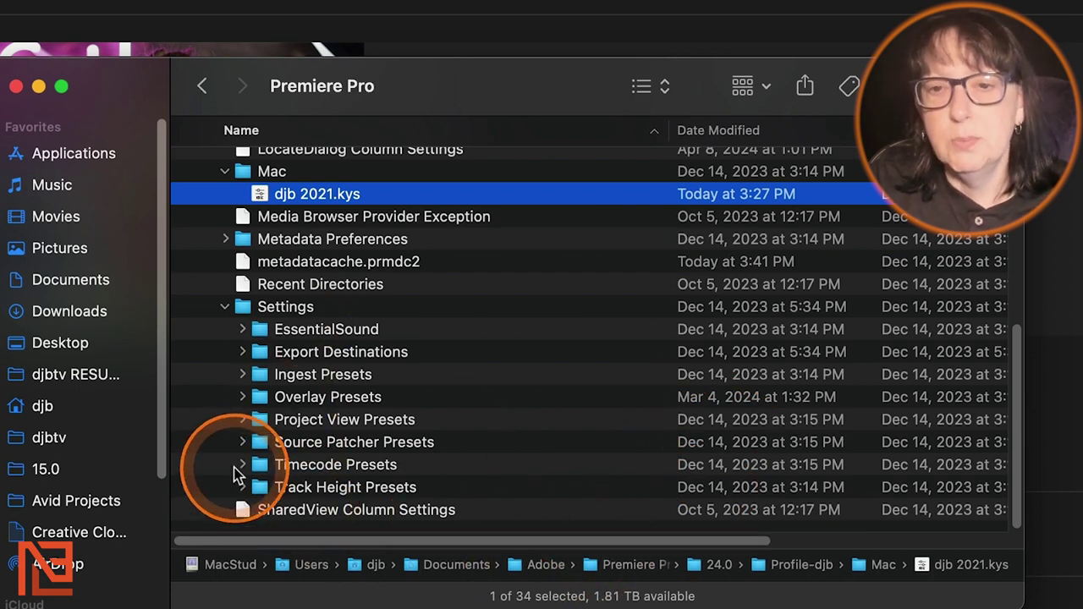
{"action": "left_click", "coordinate": [242, 488]}
{"action": "scroll", "coordinate": [495, 395], "scroll_direction": "down", "scroll_amount": 5}
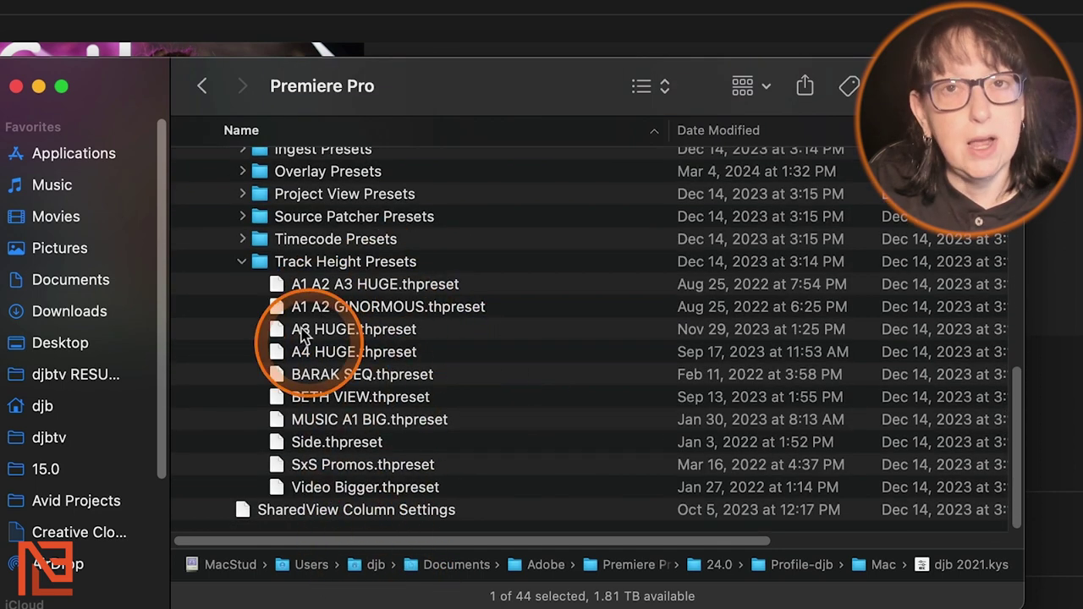
{"action": "left_click", "coordinate": [242, 262]}
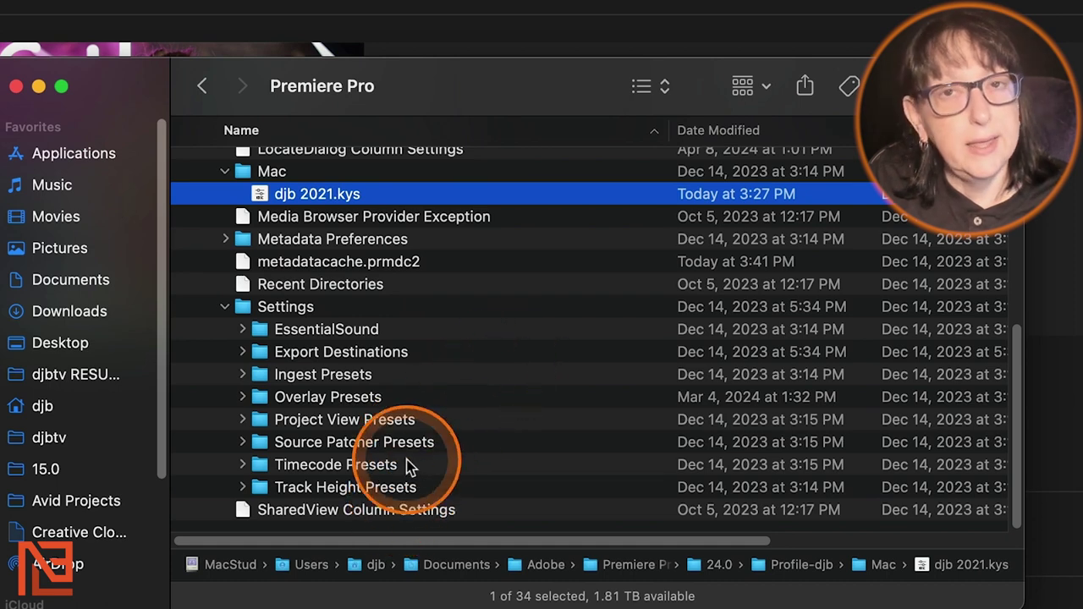
{"action": "scroll", "coordinate": [435, 339], "scroll_direction": "up", "scroll_amount": 5}
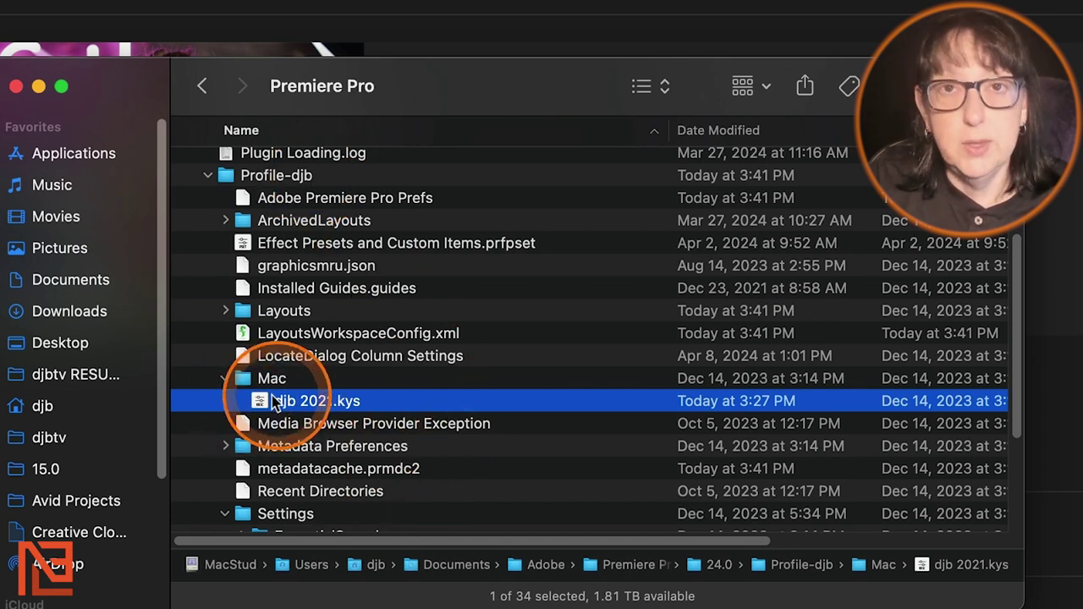
{"action": "left_click", "coordinate": [206, 175]}
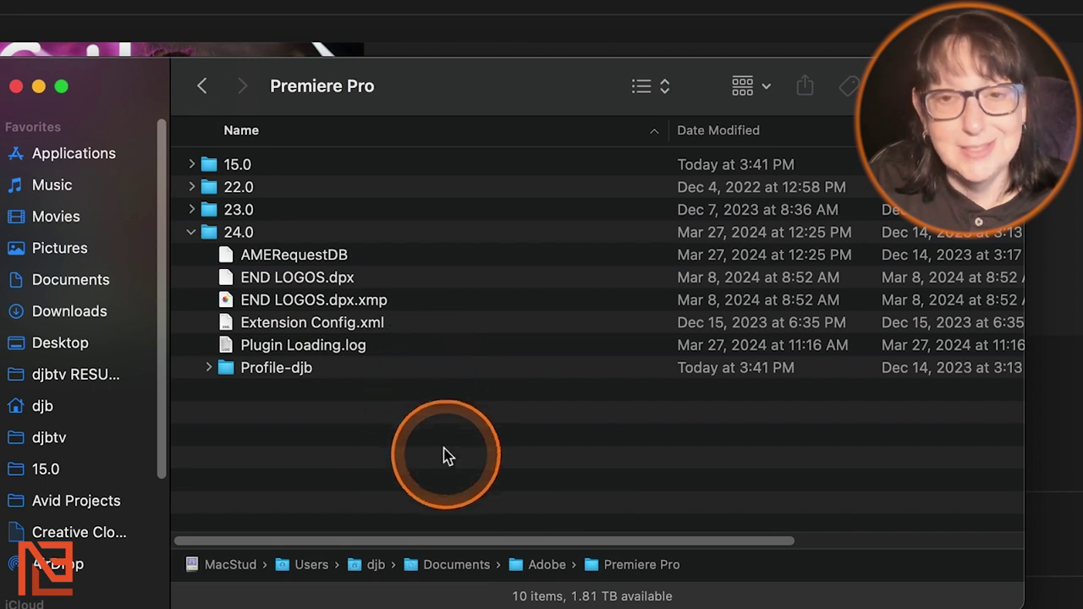
Collapse 24.0, search the Premiere Pro folder for '.kys', and select a djb 2021.kys result.
{"action": "left_click", "coordinate": [191, 232]}
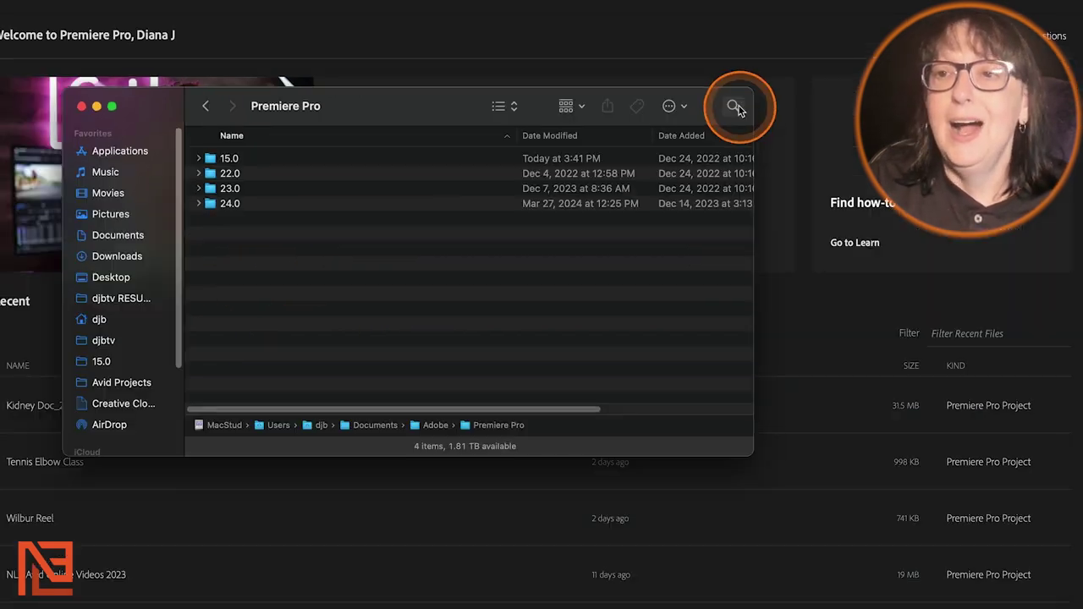
{"action": "left_click", "coordinate": [649, 108]}
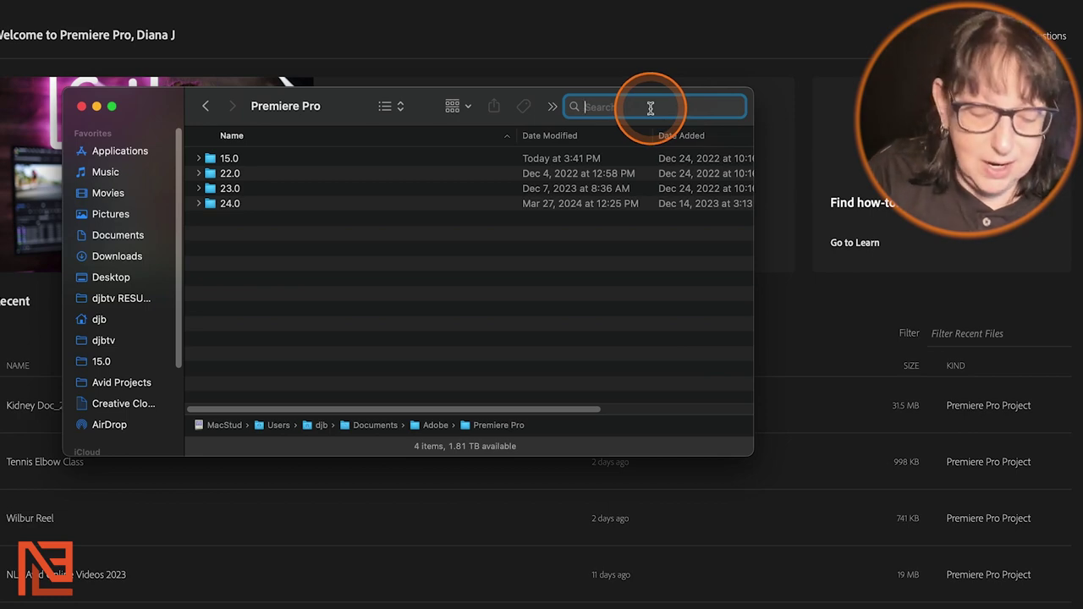
{"action": "type", "text": ".kys"}
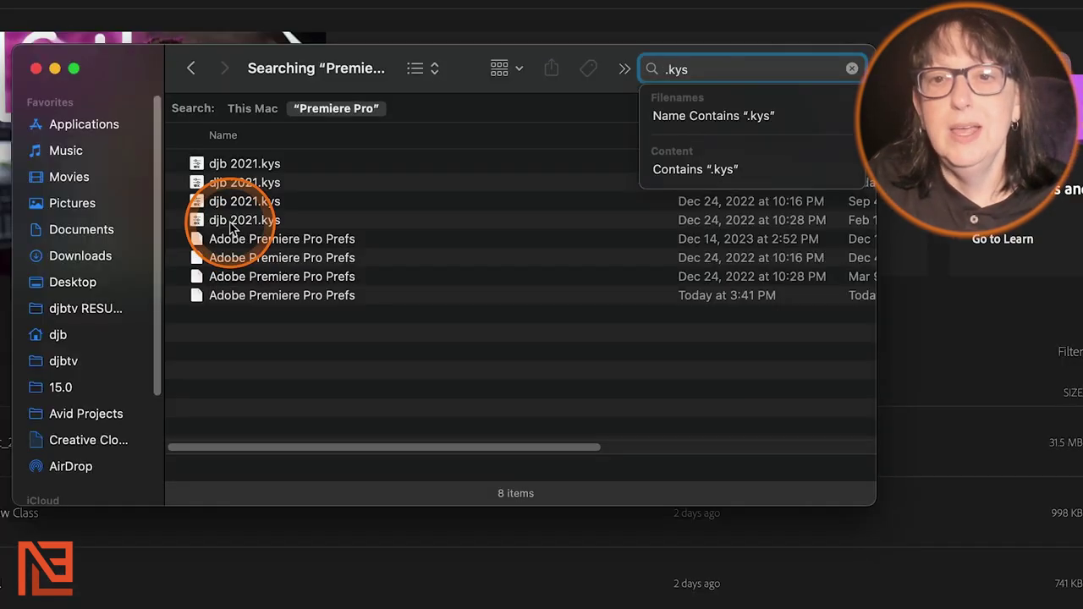
{"action": "left_click", "coordinate": [0, 293]}
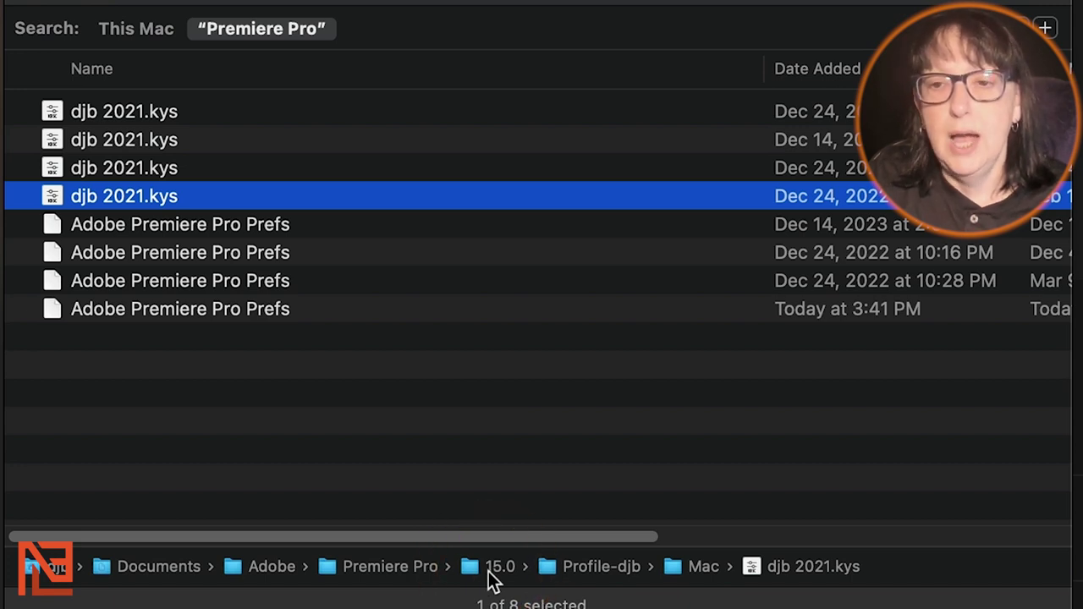
Return to the Premiere Pro folder, open 24.0, expand Profile-djb and select the Mac folder.
{"action": "double_click", "coordinate": [330, 575]}
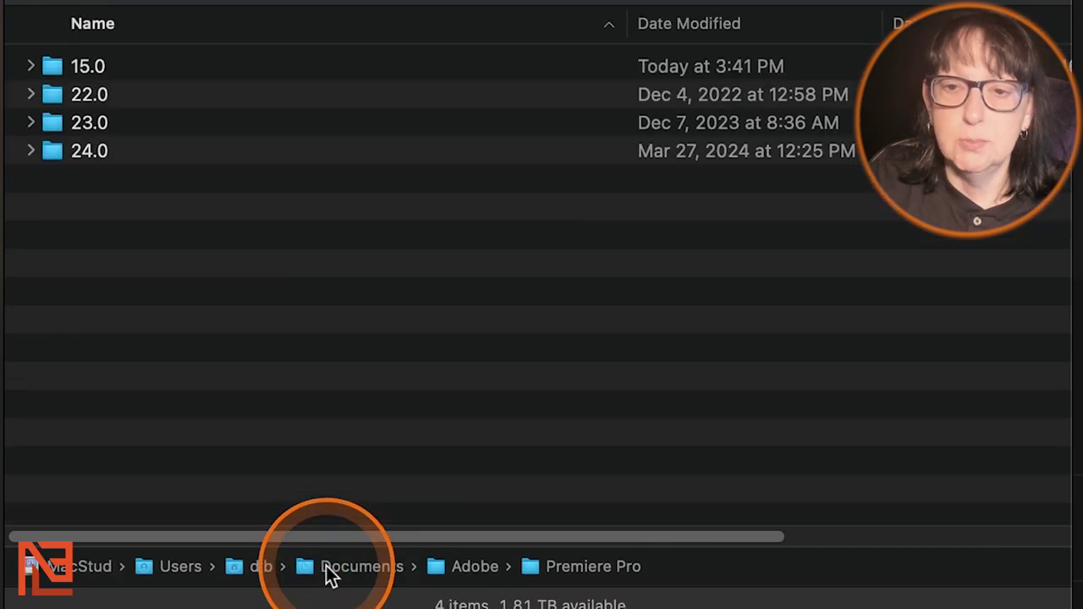
{"action": "double_click", "coordinate": [73, 158]}
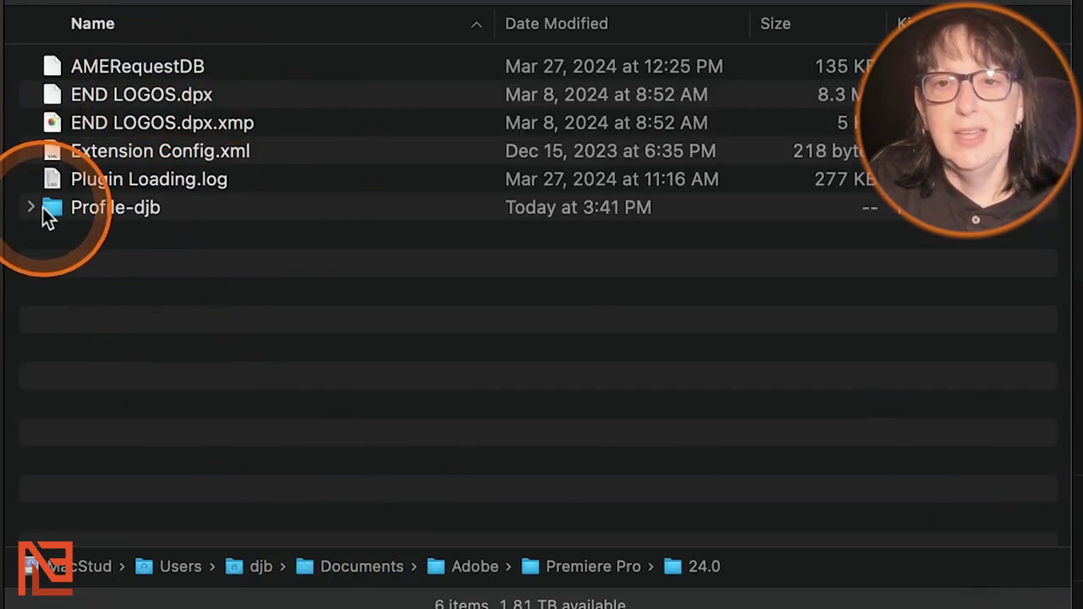
{"action": "left_click", "coordinate": [83, 211]}
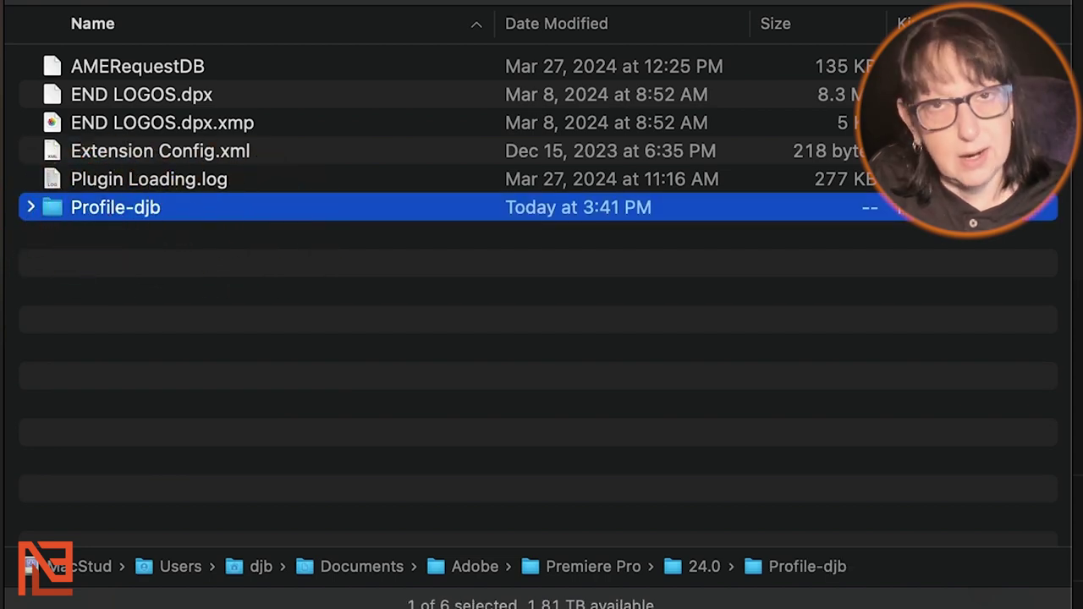
{"action": "left_click", "coordinate": [30, 208]}
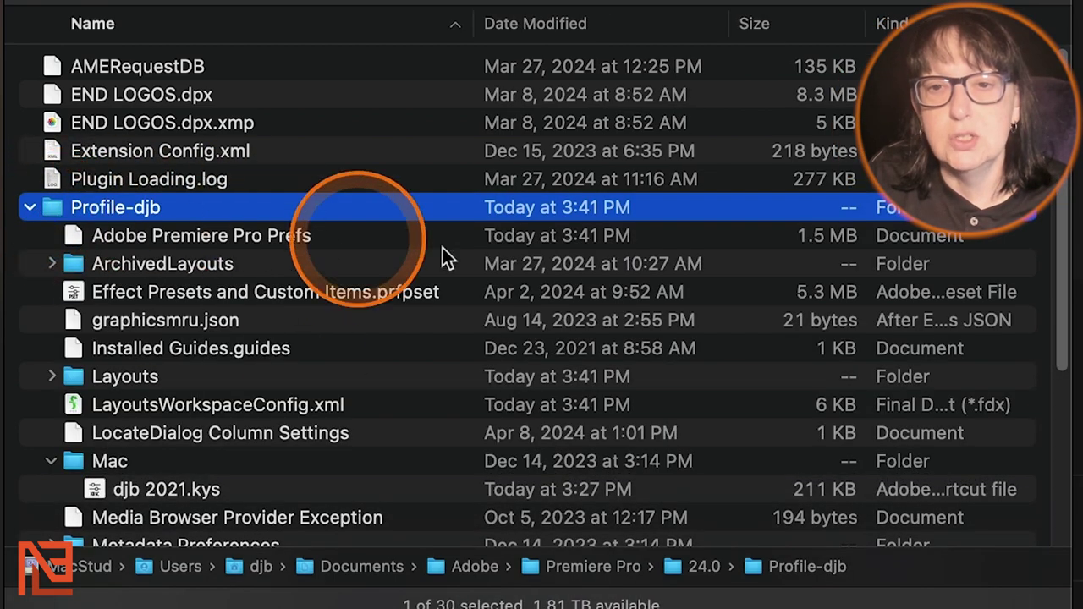
{"action": "left_click", "coordinate": [85, 463]}
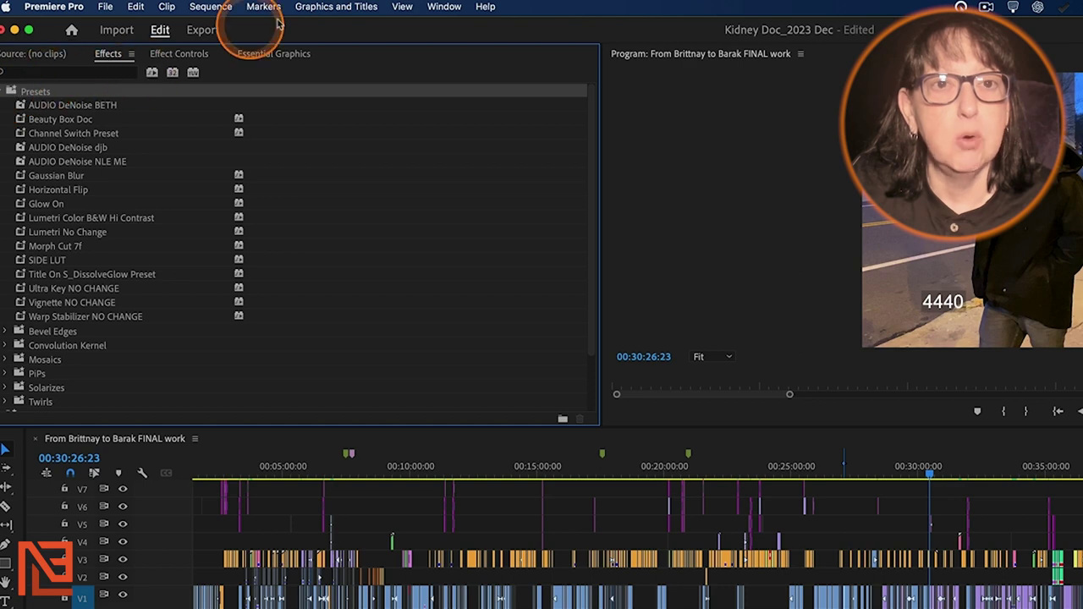
Bring the Effects panel forward from the Window menu and open the Presets bin's context menu.
{"action": "left_click", "coordinate": [442, 7]}
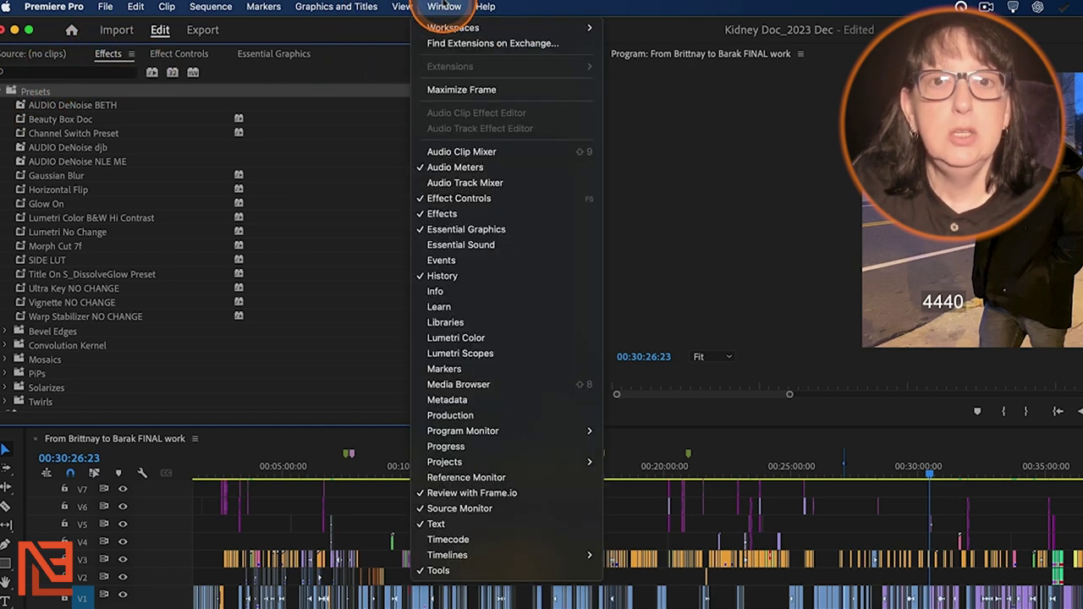
{"action": "left_click", "coordinate": [430, 218]}
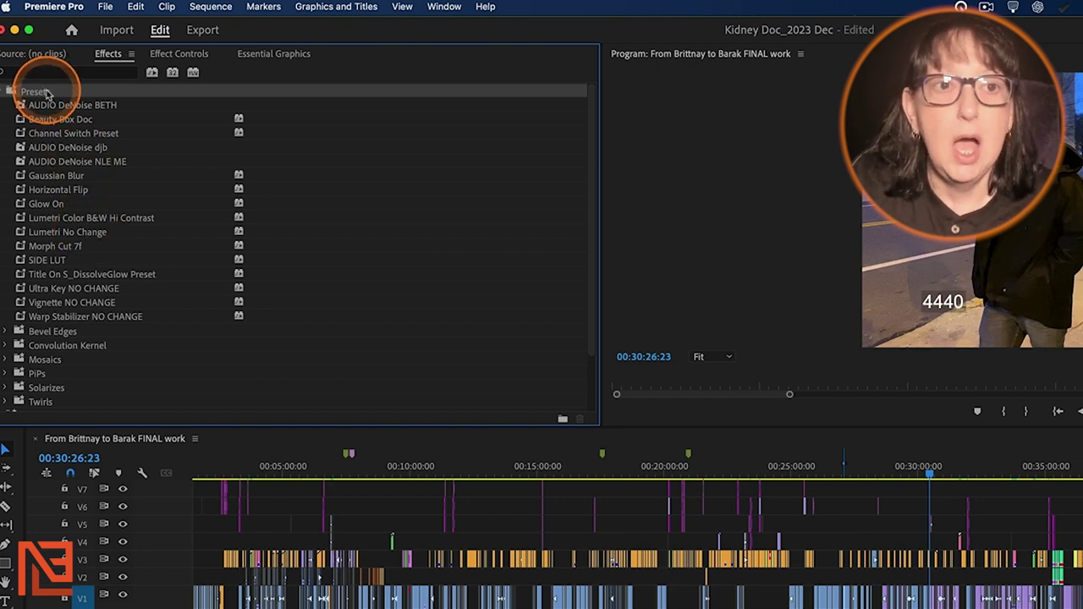
{"action": "right_click", "coordinate": [48, 93]}
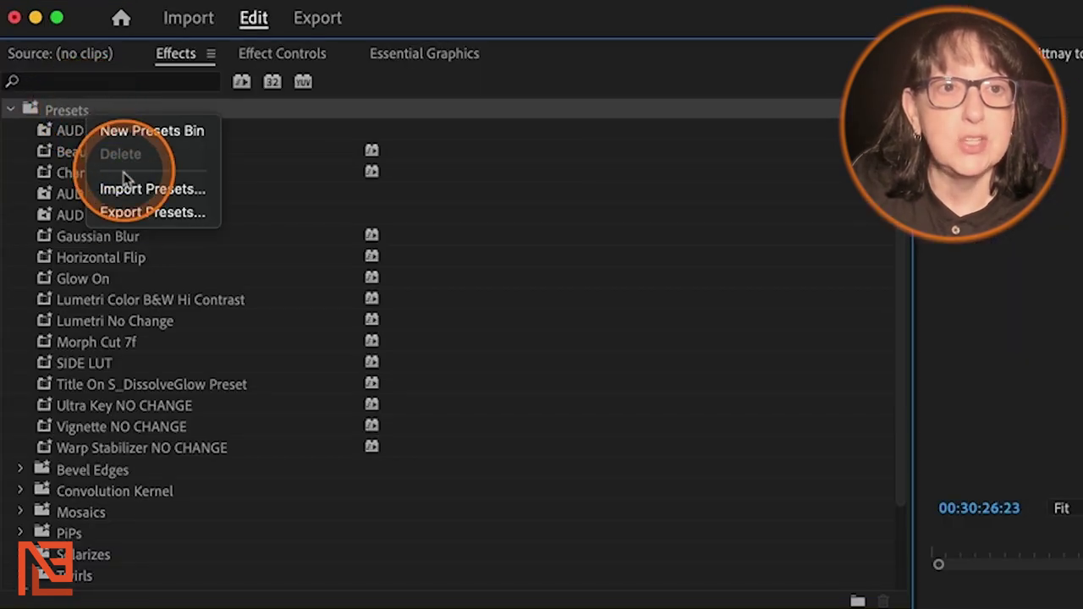
Export the effect presets to the Desktop as 'Best Presets Ever'.
{"action": "left_click", "coordinate": [137, 213]}
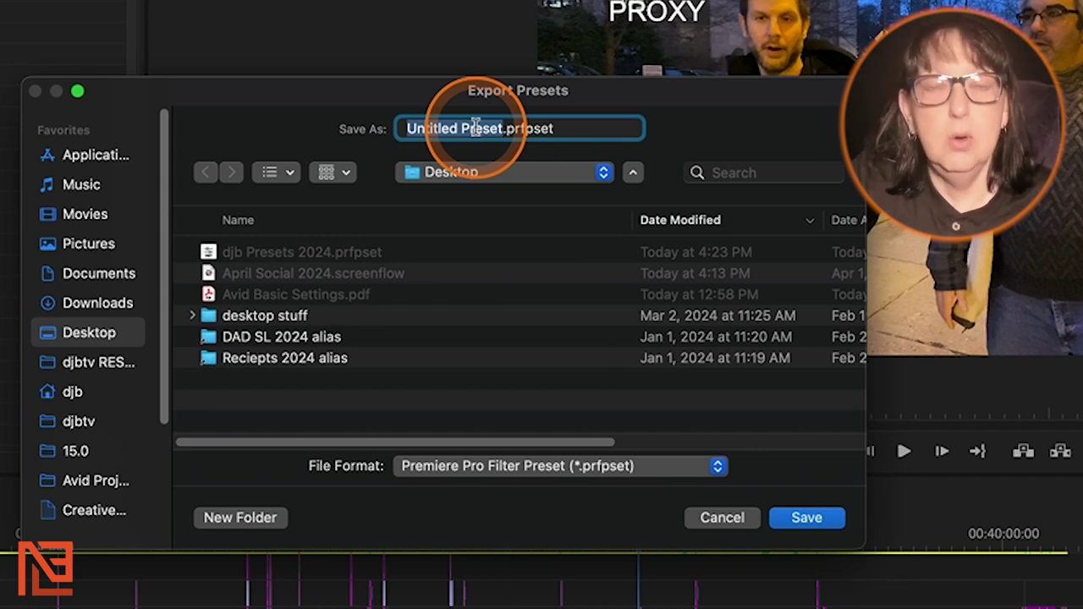
{"action": "type", "text": "st Pre"}
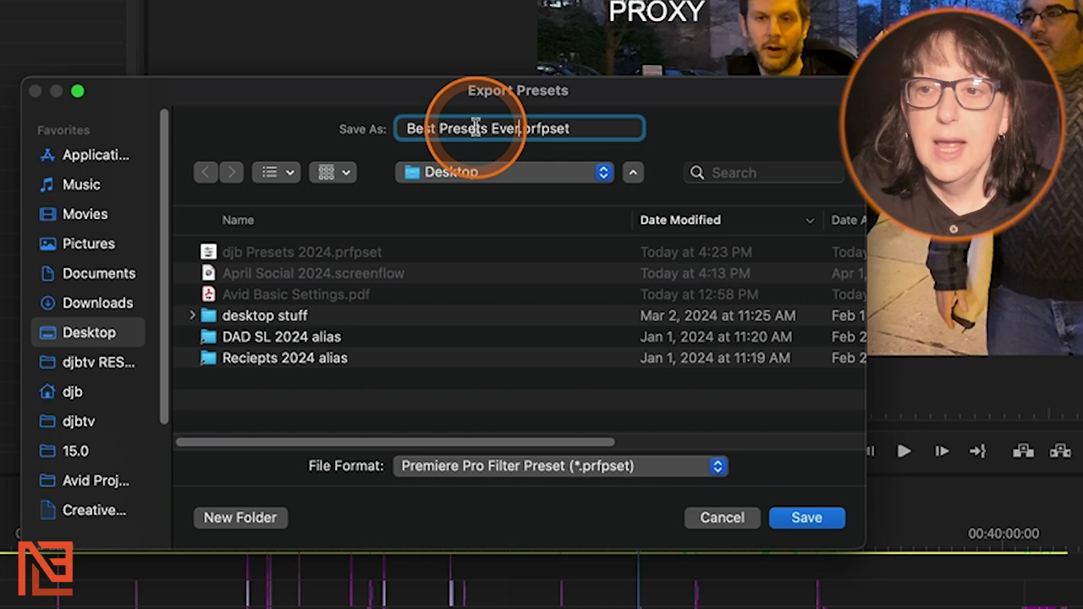
{"action": "left_click", "coordinate": [805, 518]}
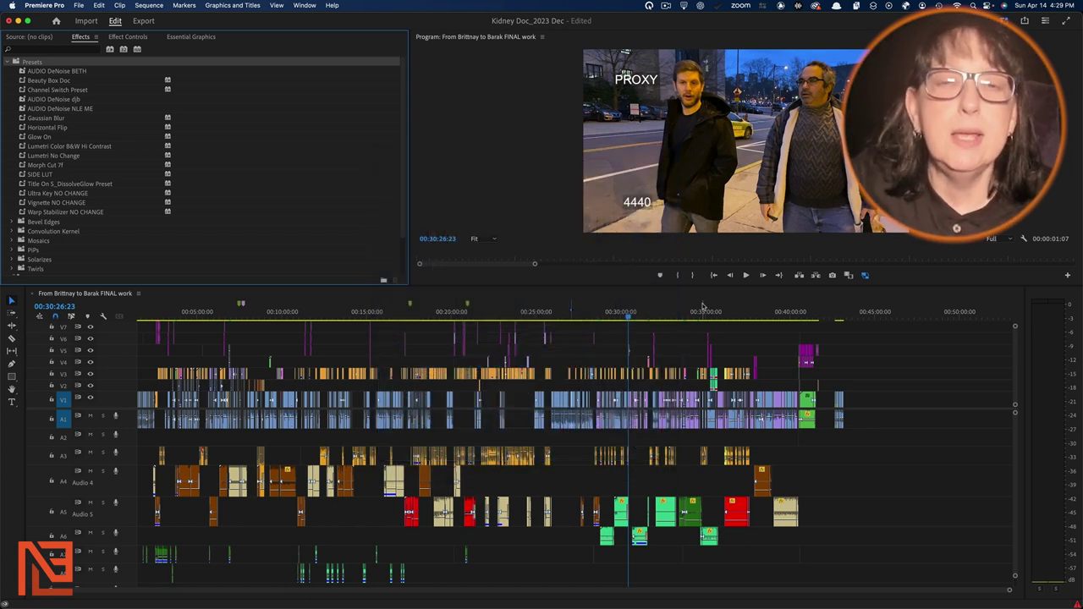
Import Best Presets Ever.prfpset from the Desktop back into the Presets bin.
{"action": "left_click", "coordinate": [625, 326]}
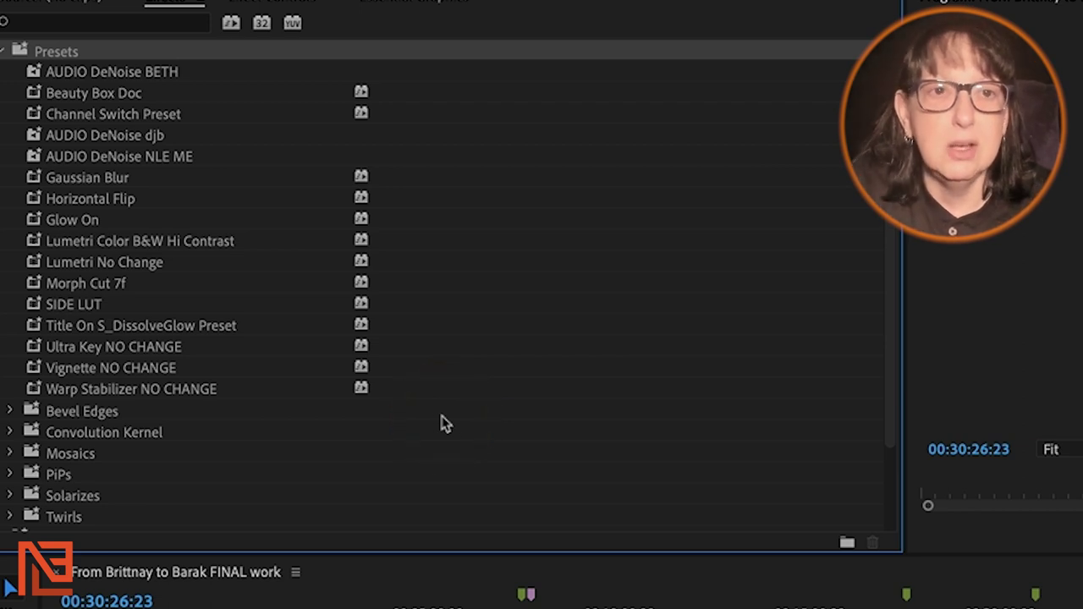
{"action": "right_click", "coordinate": [94, 57]}
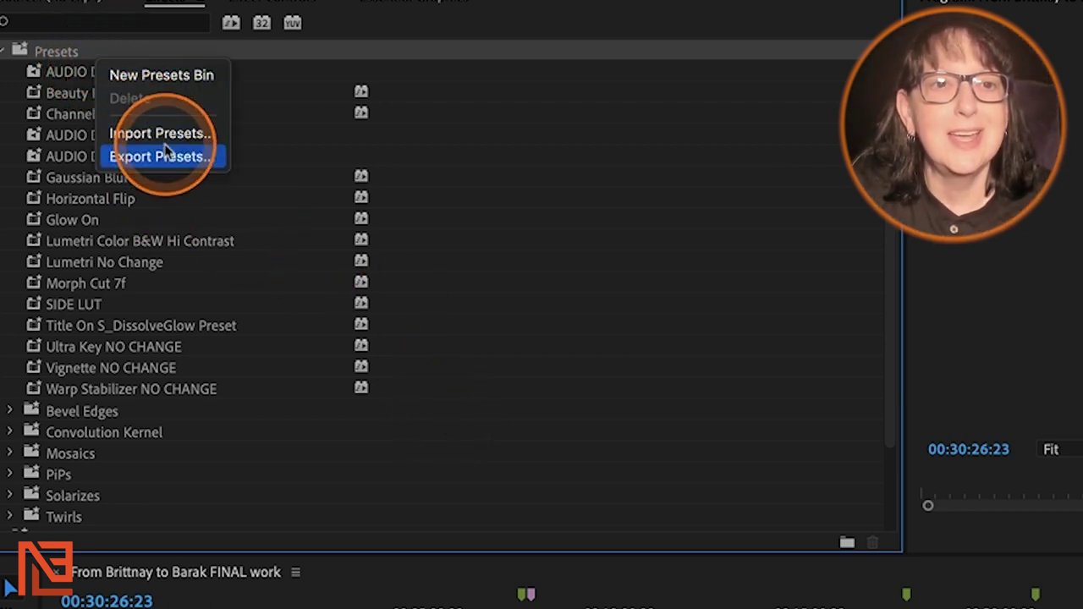
{"action": "left_click", "coordinate": [660, 41]}
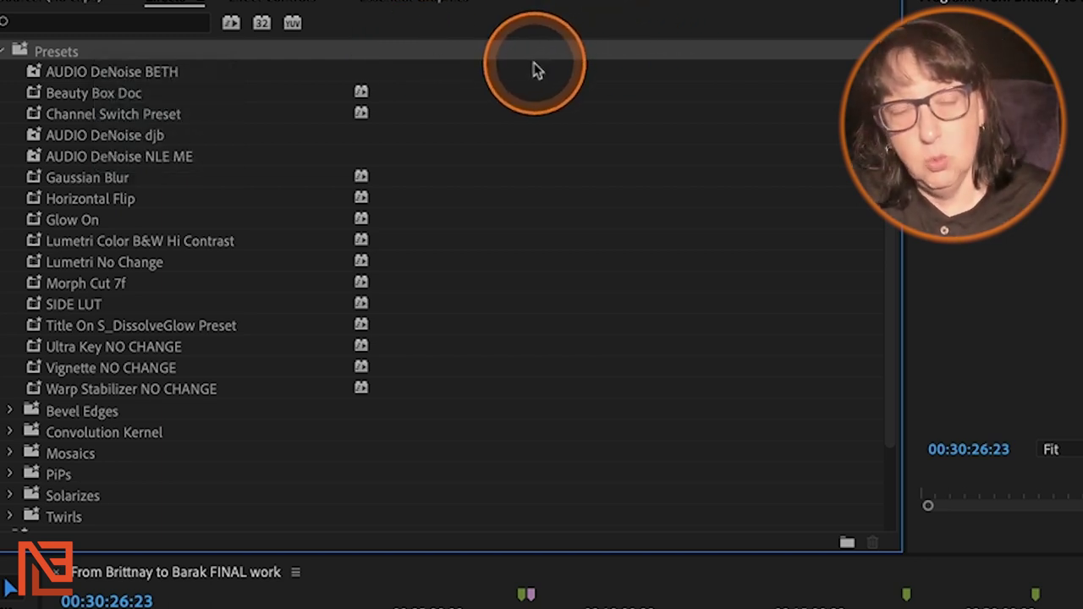
{"action": "right_click", "coordinate": [66, 56]}
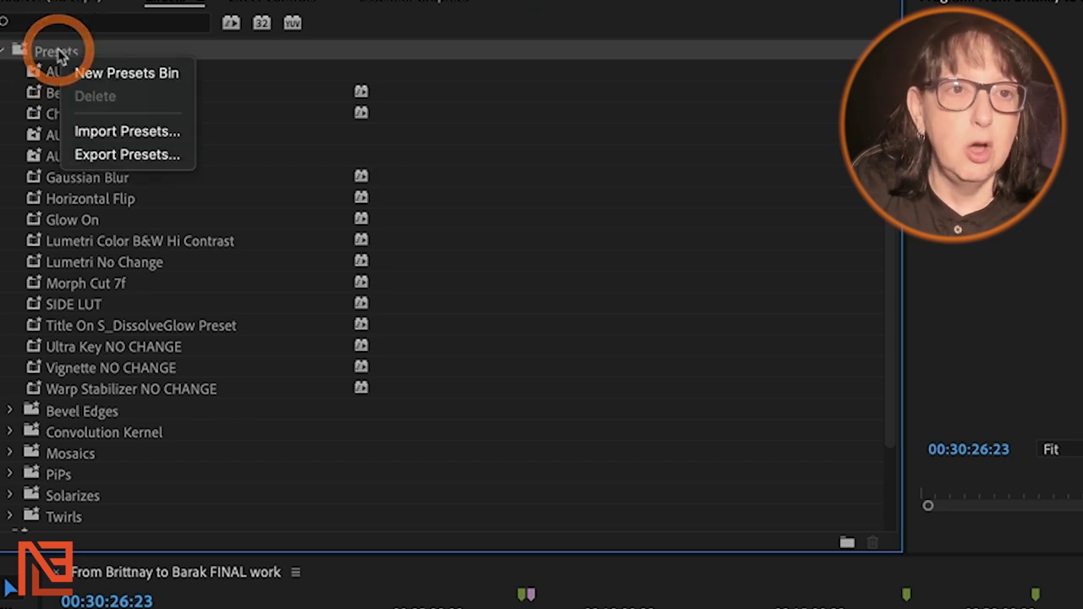
{"action": "left_click", "coordinate": [107, 133]}
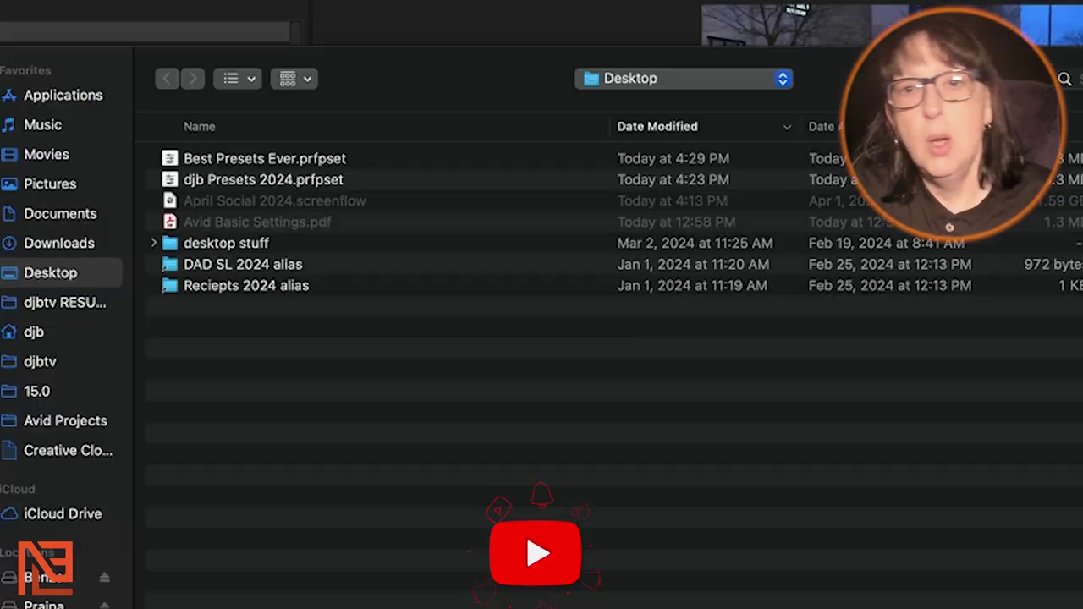
{"action": "left_click", "coordinate": [245, 158]}
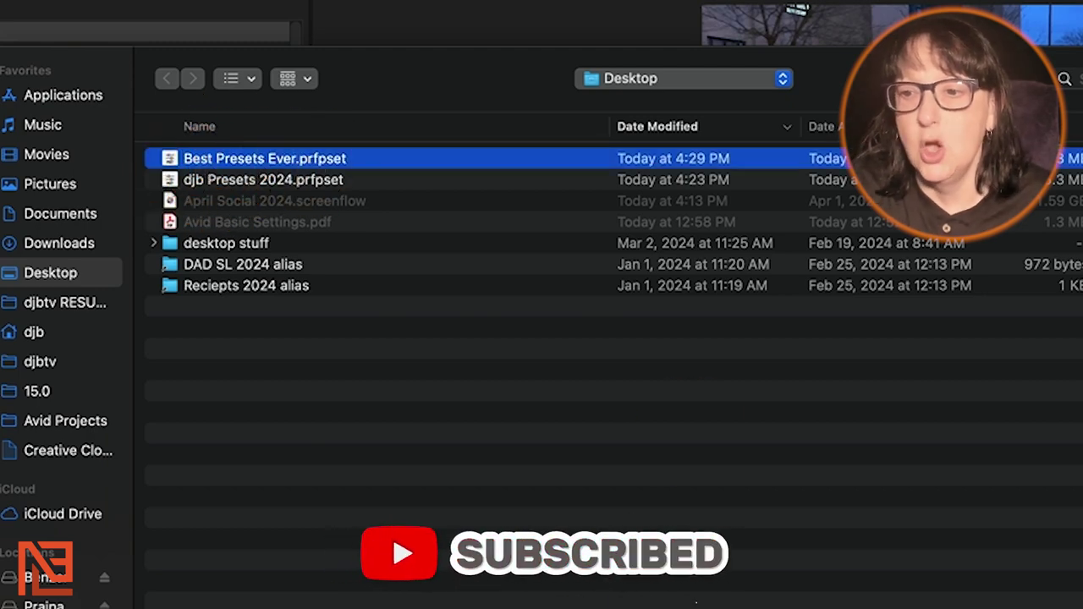
{"action": "key", "text": "Return"}
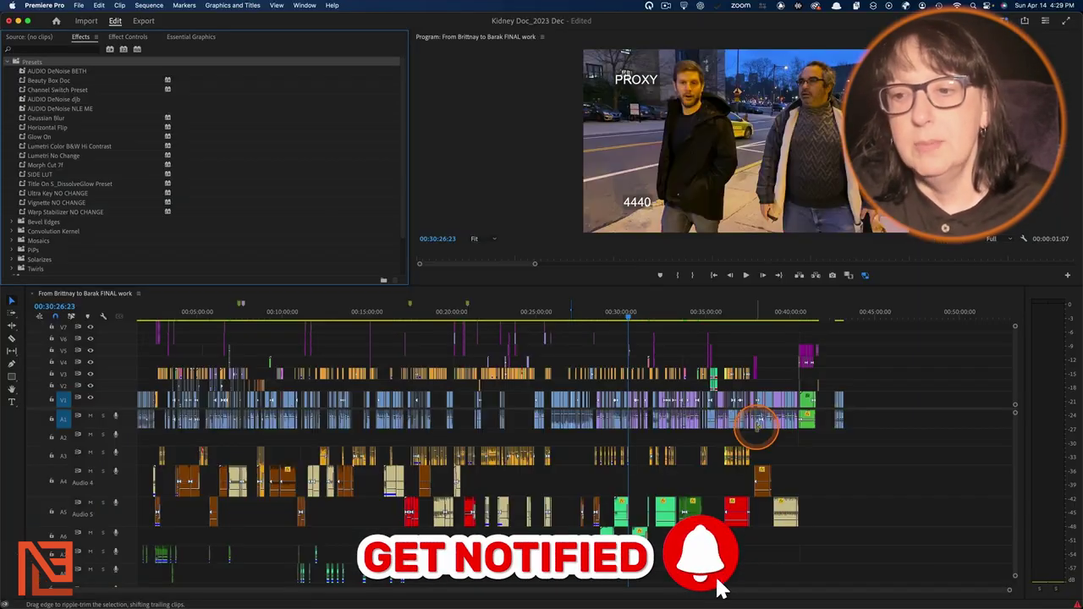